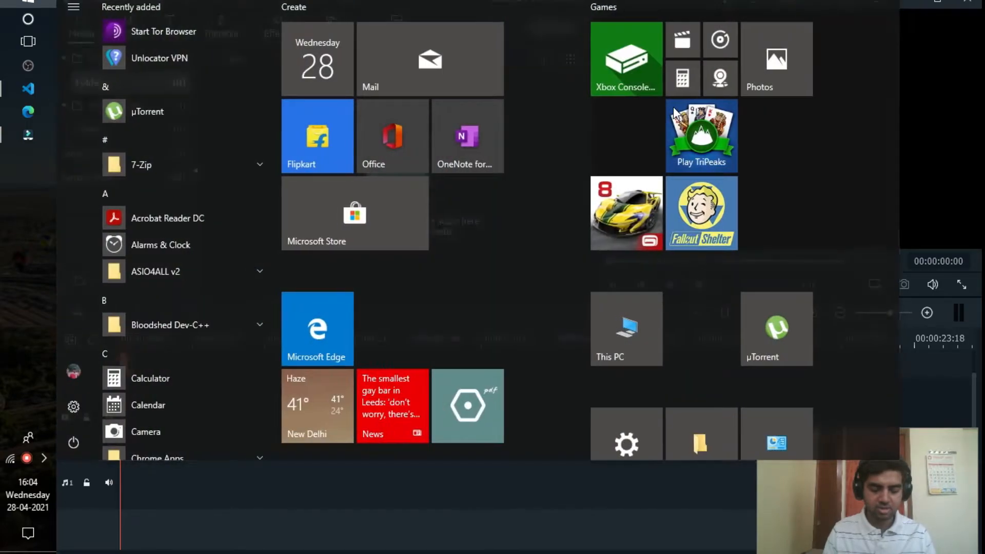
Open Command Prompt, check the installed MySQL version with mysql --version, and close the window.
{"action": "type", "text": "cmd"}
{"action": "key", "text": "Return"}
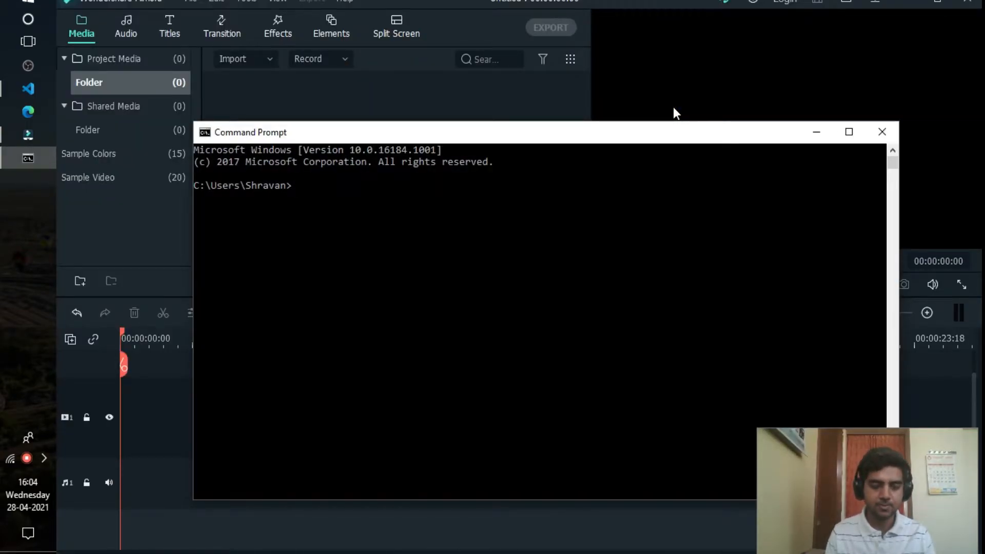
{"action": "type", "text": "mysq"}
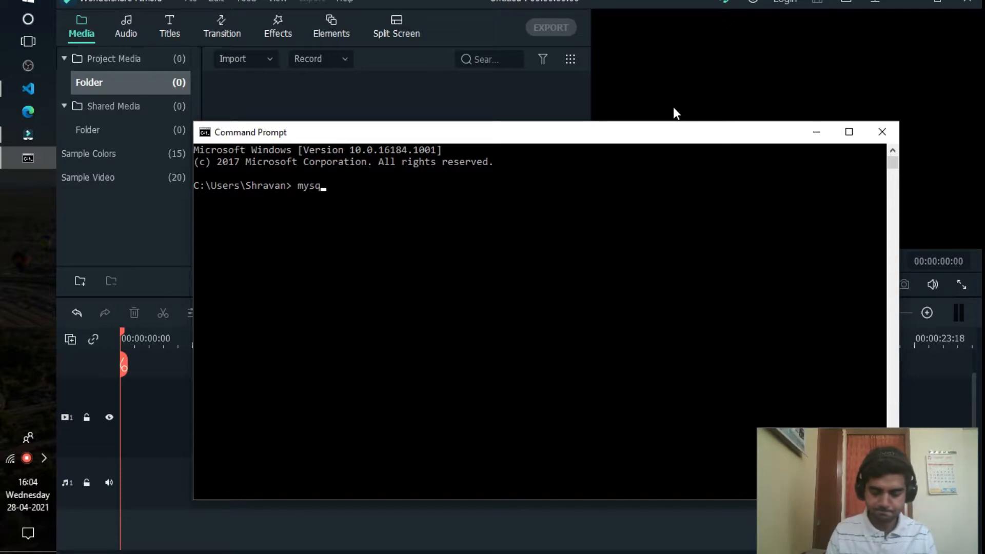
{"action": "type", "text": "l --version"}
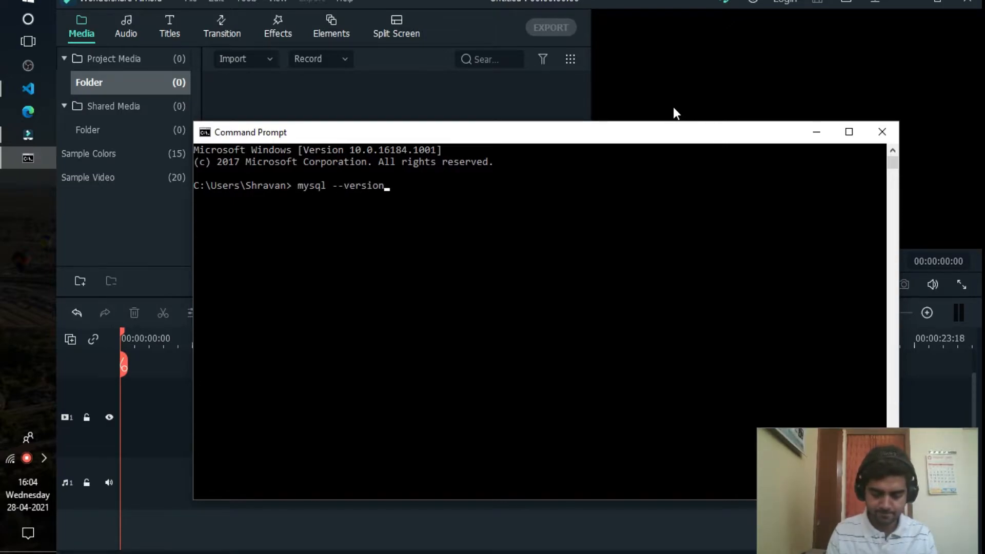
{"action": "key", "text": "Return"}
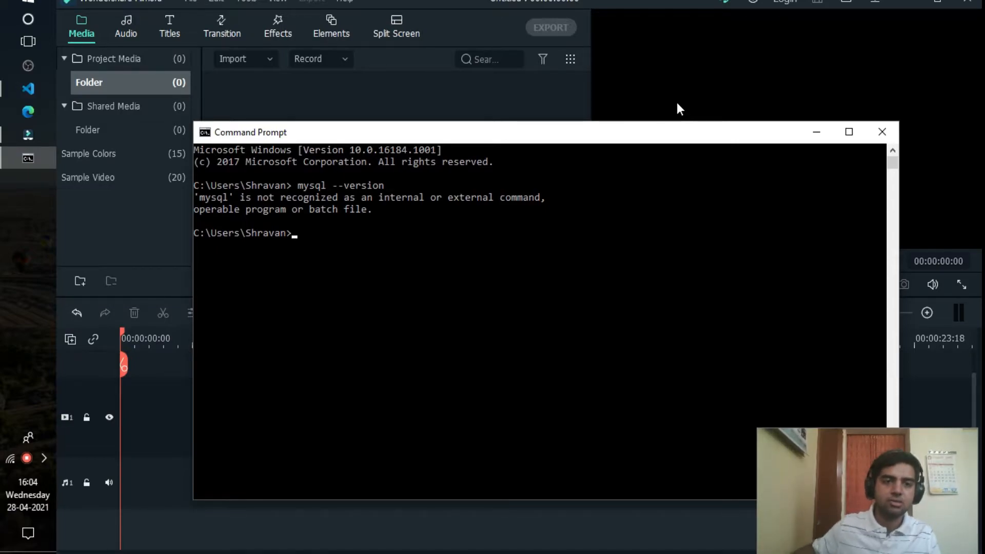
{"action": "left_click", "coordinate": [882, 132]}
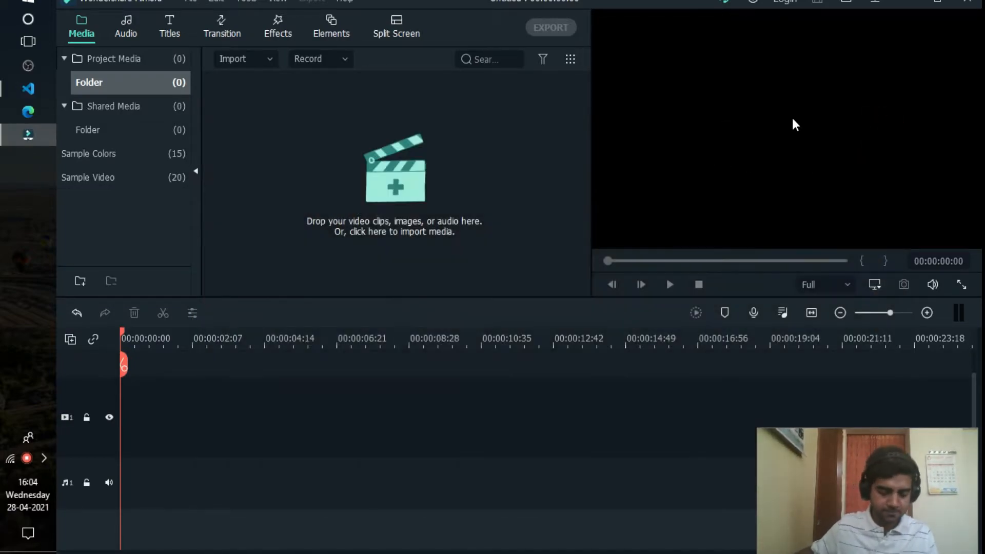
Switch to Chrome, search Google for mysql and open the official MySQL website.
{"action": "key", "text": "super"}
{"action": "type", "text": "chrome"}
{"action": "key", "text": "Return"}
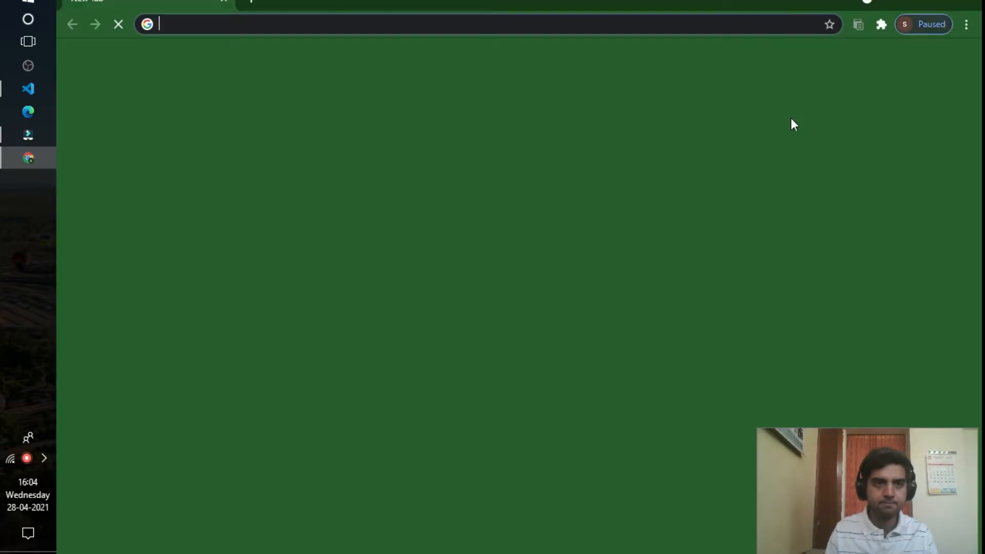
{"action": "type", "text": "myswl"}
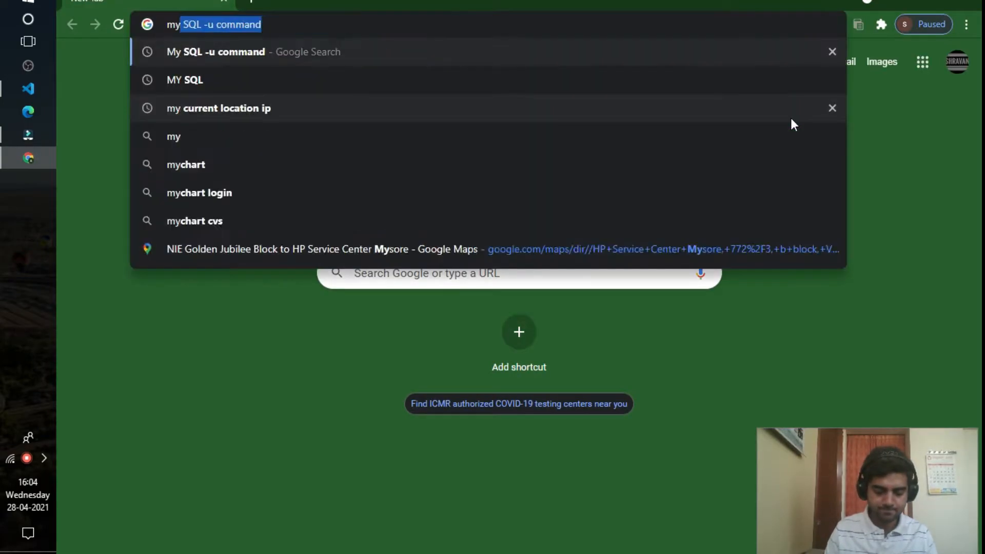
{"action": "key", "text": "BackSpace"}
{"action": "key", "text": "BackSpace"}
{"action": "type", "text": "ql"}
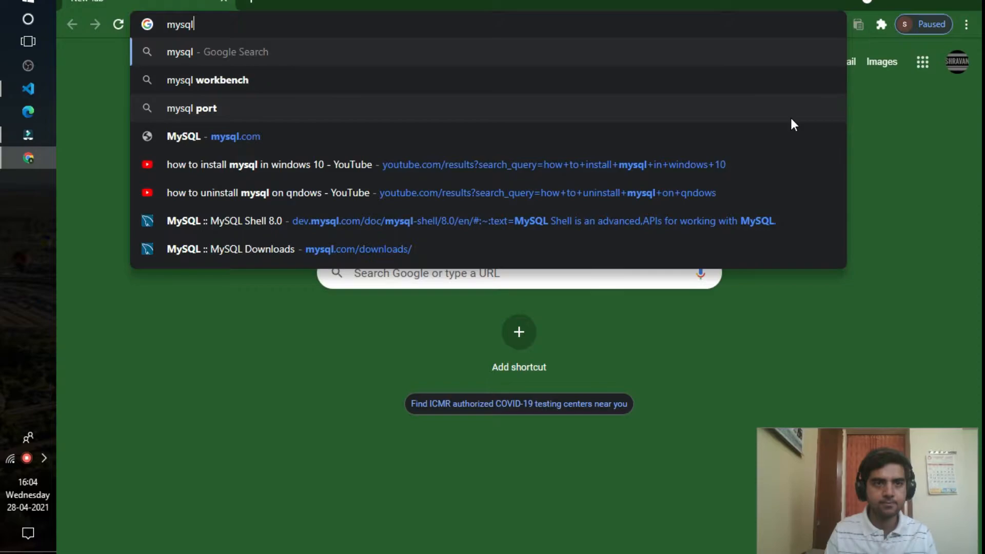
{"action": "key", "text": "Return"}
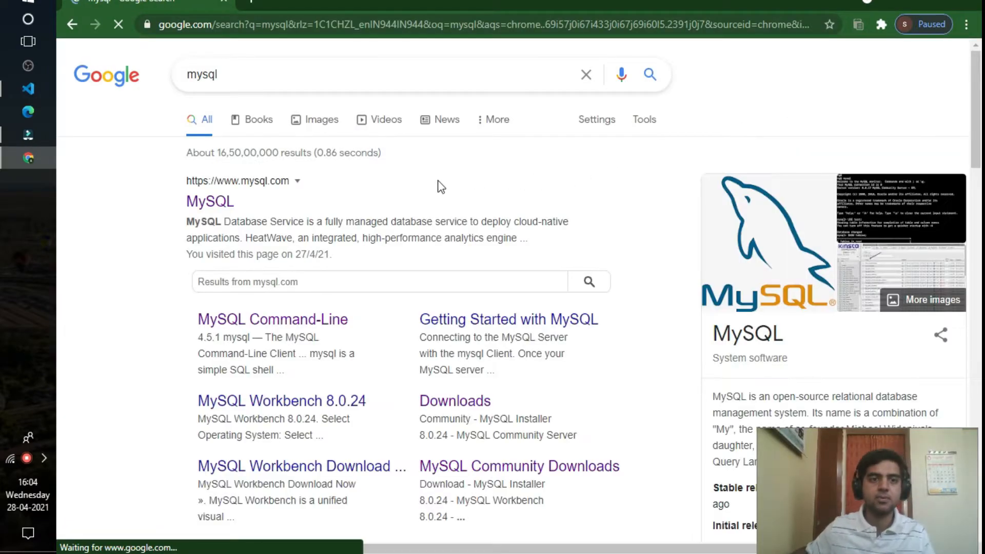
{"action": "left_click", "coordinate": [216, 204]}
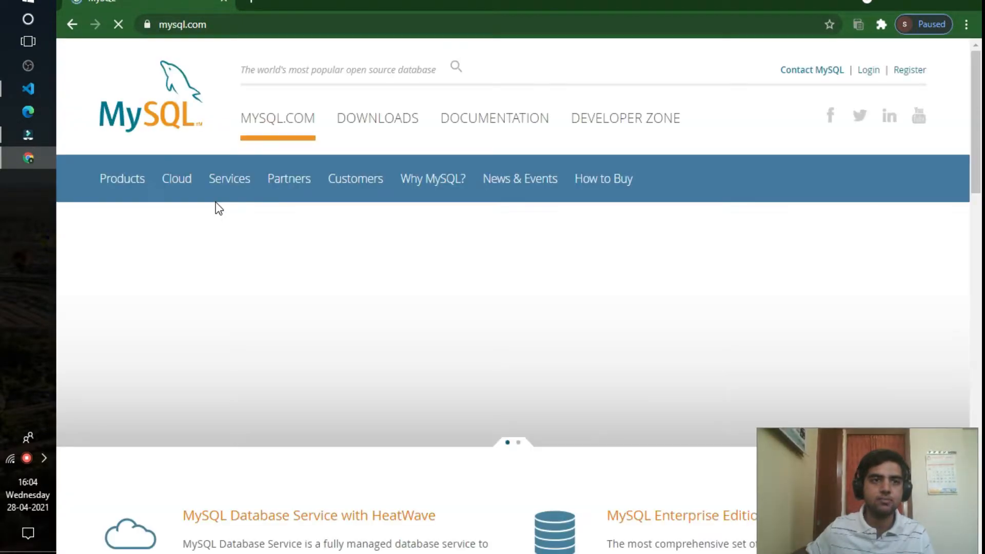
Open the MySQL Installer for Windows page from the MySQL Community (GPL) downloads.
{"action": "left_click", "coordinate": [370, 121]}
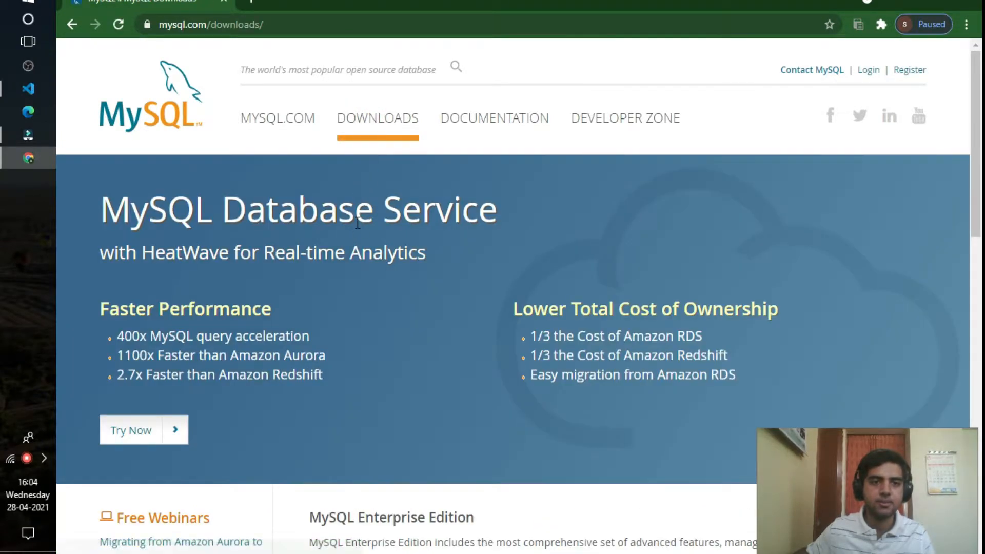
{"action": "scroll", "coordinate": [358, 222], "scroll_direction": "down", "scroll_amount": 5}
{"action": "scroll", "coordinate": [358, 231], "scroll_direction": "down", "scroll_amount": 4}
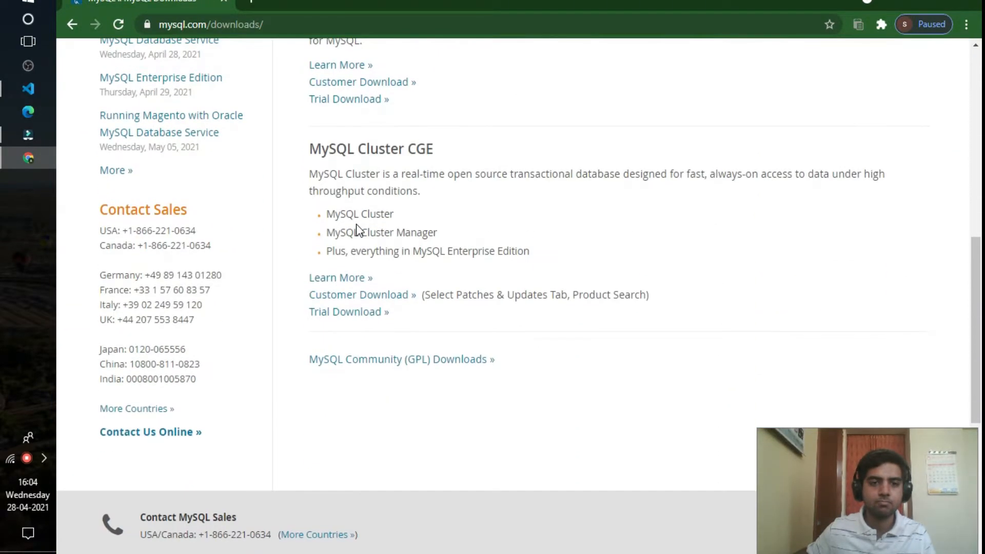
{"action": "left_click", "coordinate": [408, 362]}
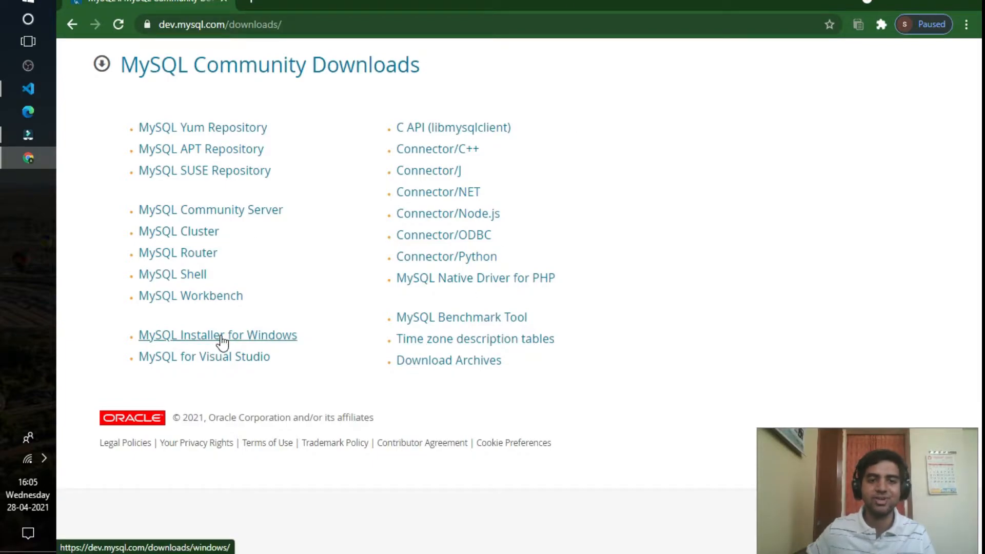
{"action": "left_click", "coordinate": [222, 340]}
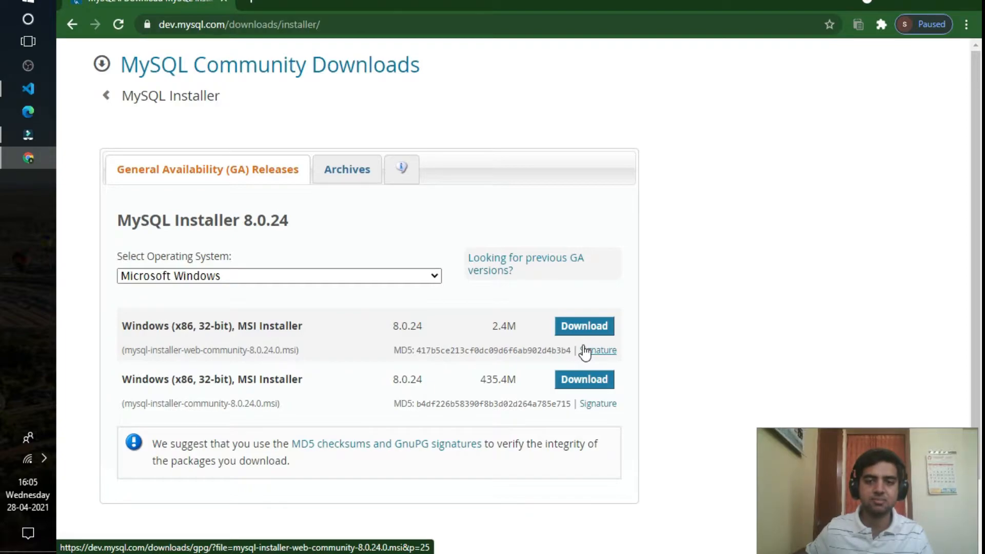
Download the 2.4M web installer, mysql-installer-web-community-8.0.24.0.msi, without logging in or signing up.
{"action": "left_click_drag", "start_coordinate": [517, 379], "coordinate": [471, 380]}
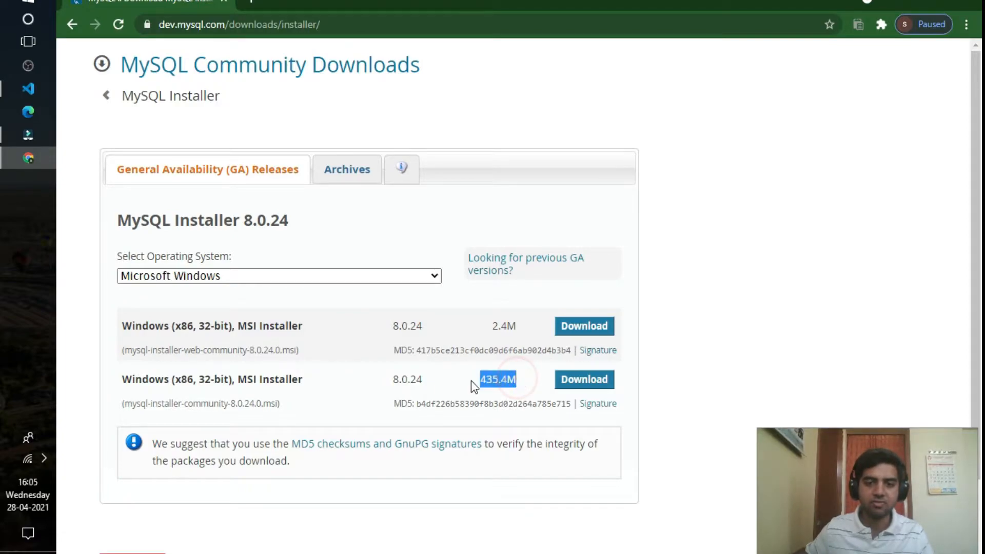
{"action": "left_click", "coordinate": [456, 379]}
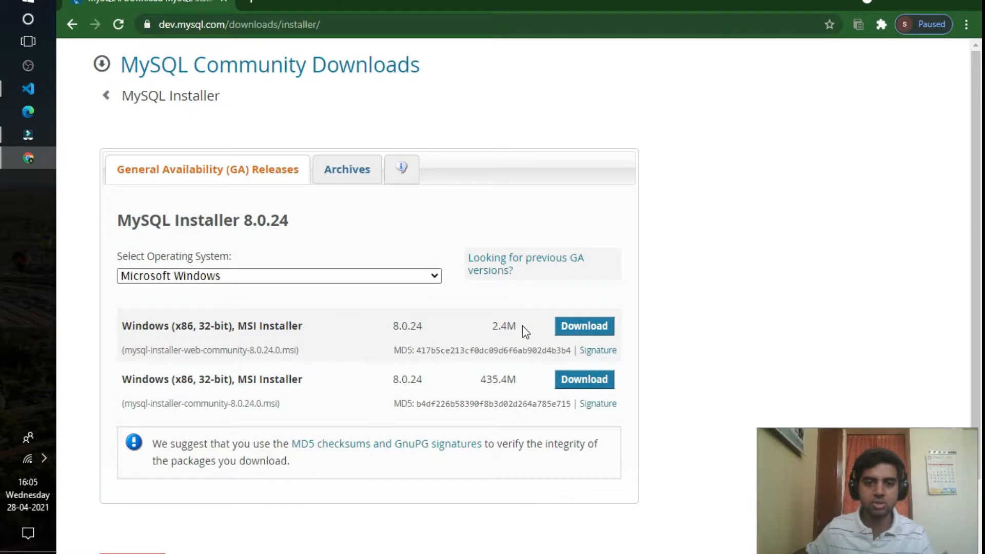
{"action": "left_click", "coordinate": [567, 331]}
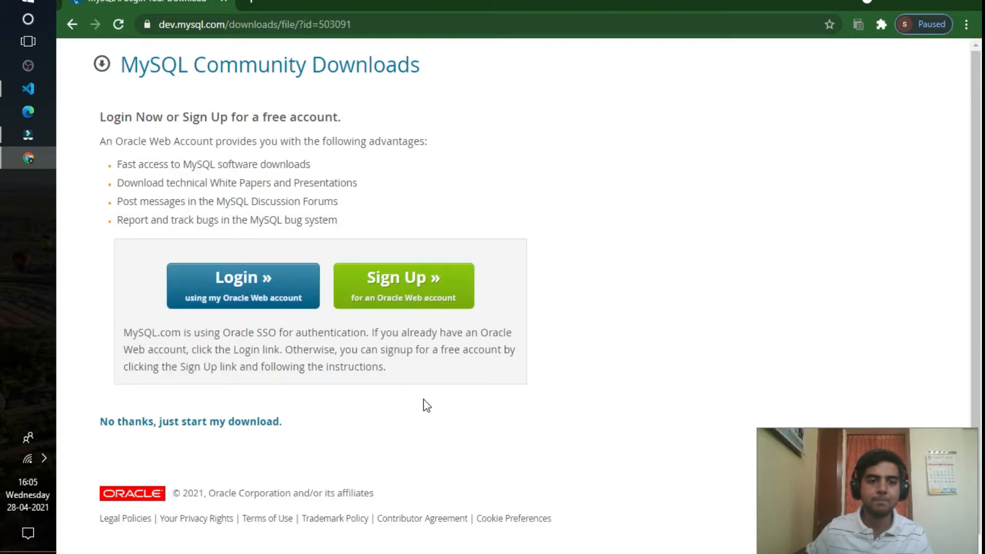
{"action": "left_click", "coordinate": [247, 428]}
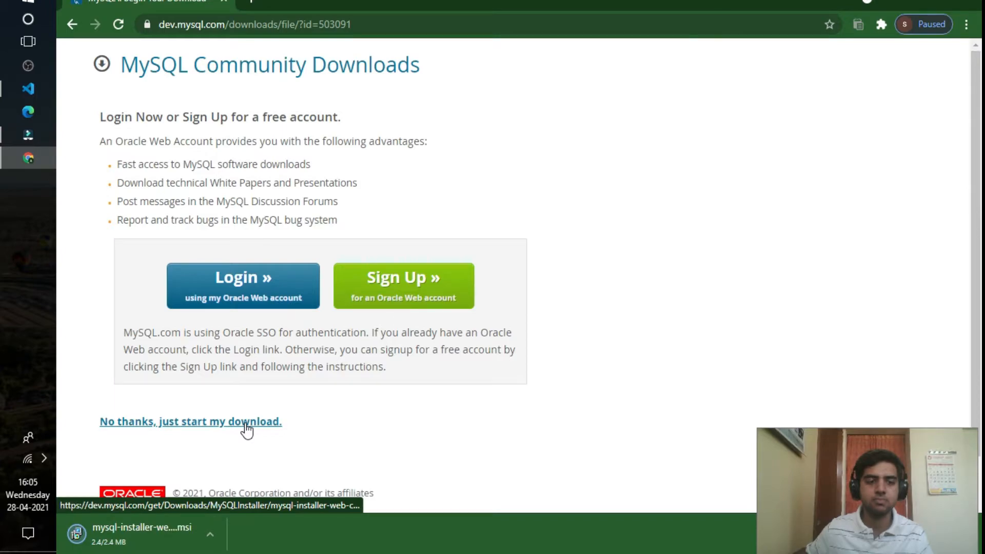
Run the downloaded MySQL installer, allow it through the security warning, and reposition its window toward the upper part of the screen.
{"action": "left_click", "coordinate": [177, 531]}
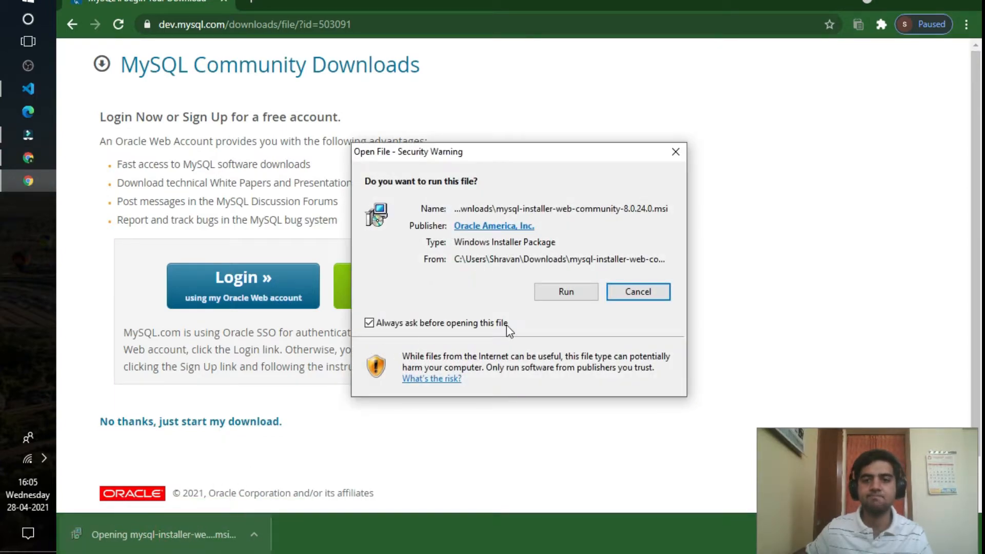
{"action": "left_click", "coordinate": [566, 292]}
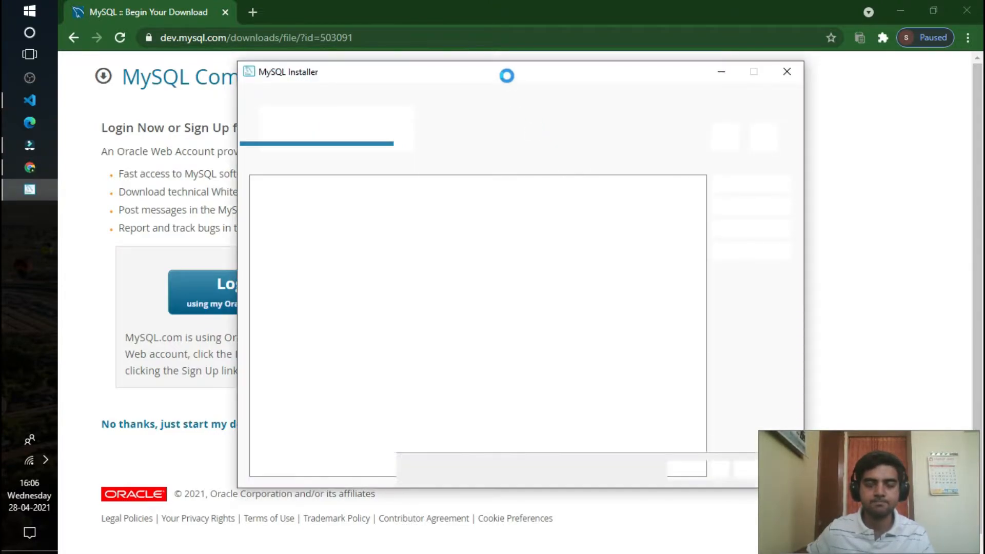
{"action": "left_click_drag", "start_coordinate": [508, 78], "coordinate": [412, 30]}
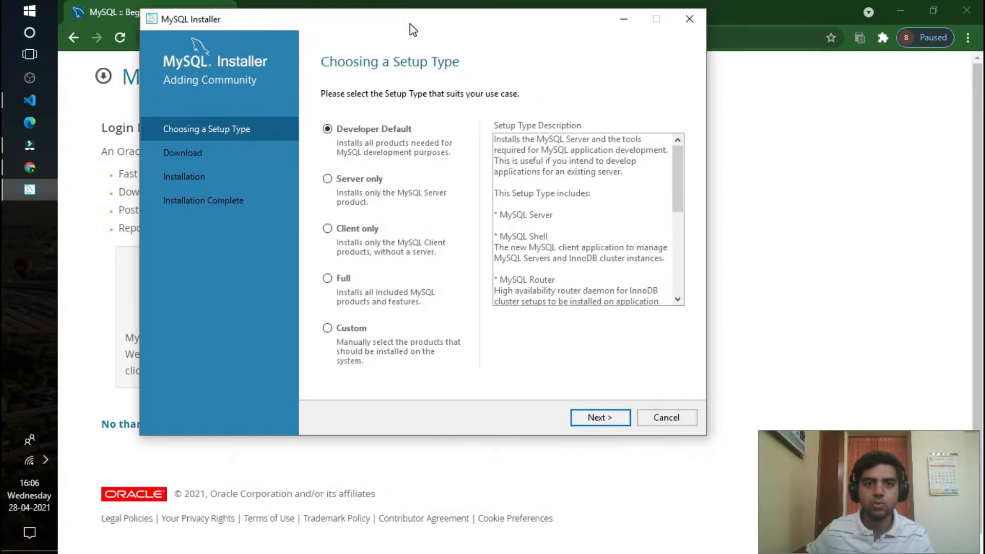
Choose the Custom setup type and continue to the product selection.
{"action": "left_click", "coordinate": [347, 332]}
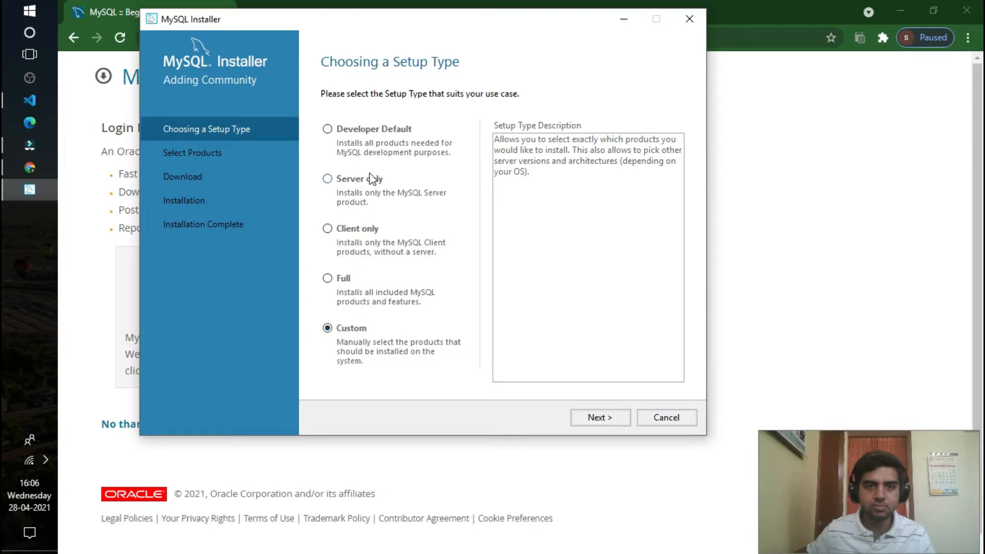
{"action": "left_click", "coordinate": [328, 129]}
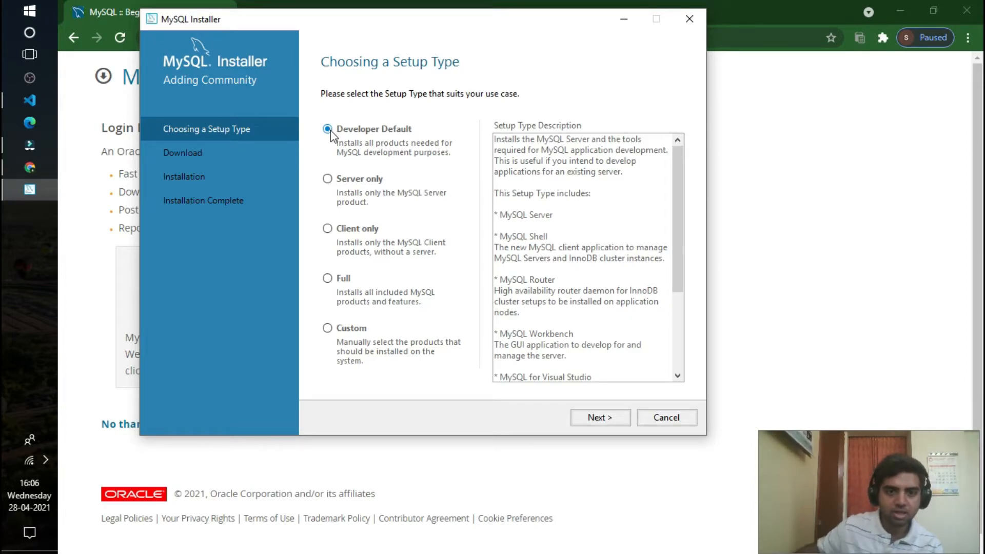
{"action": "left_click", "coordinate": [327, 329]}
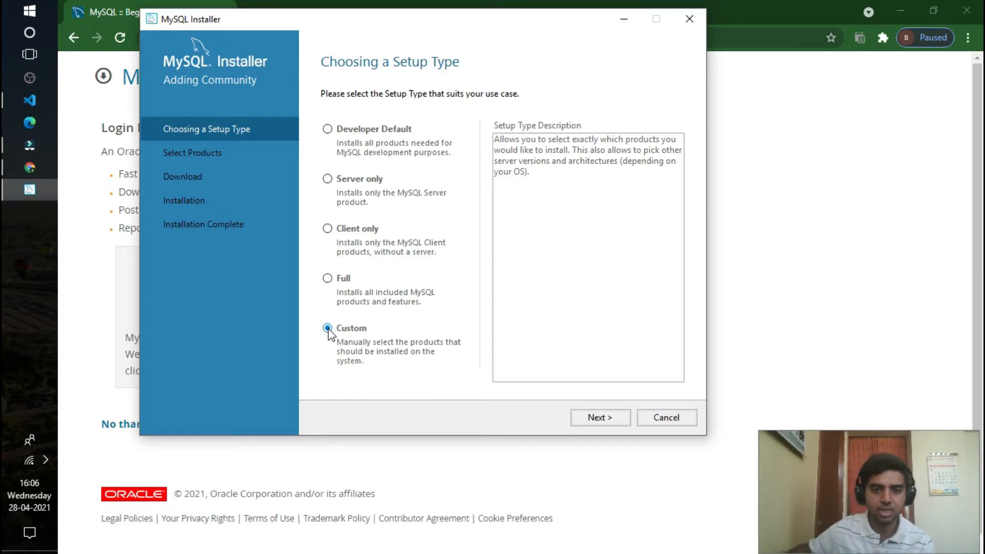
{"action": "left_click", "coordinate": [595, 420]}
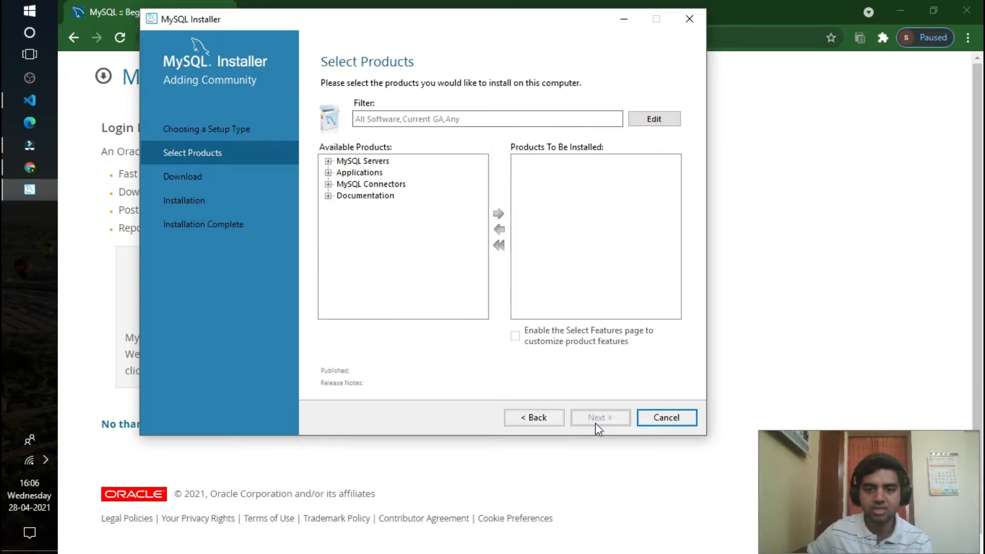
Add MySQL Server 8.0.24 - X64 to the products to be installed and collapse the MySQL Servers group.
{"action": "left_click", "coordinate": [328, 162]}
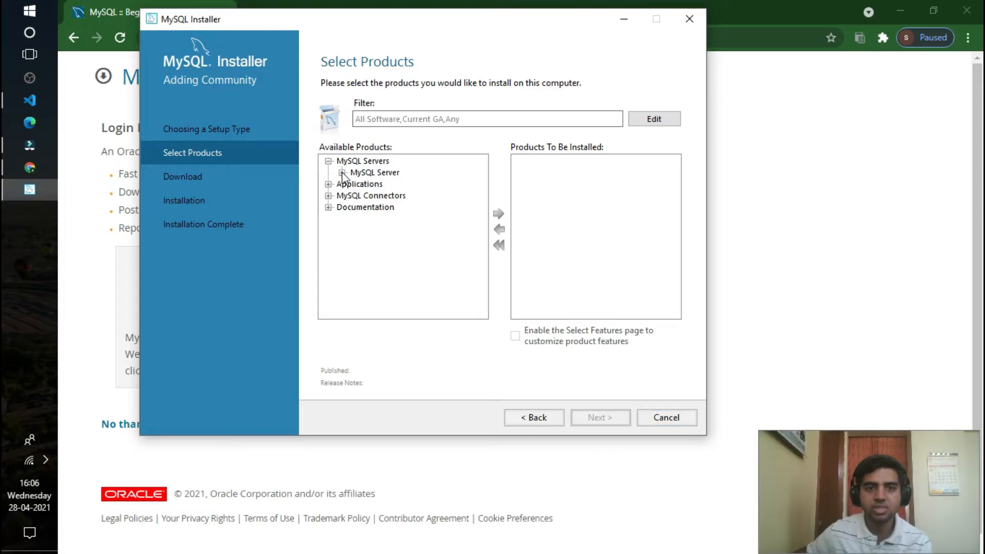
{"action": "left_click", "coordinate": [342, 172]}
{"action": "left_click", "coordinate": [356, 184]}
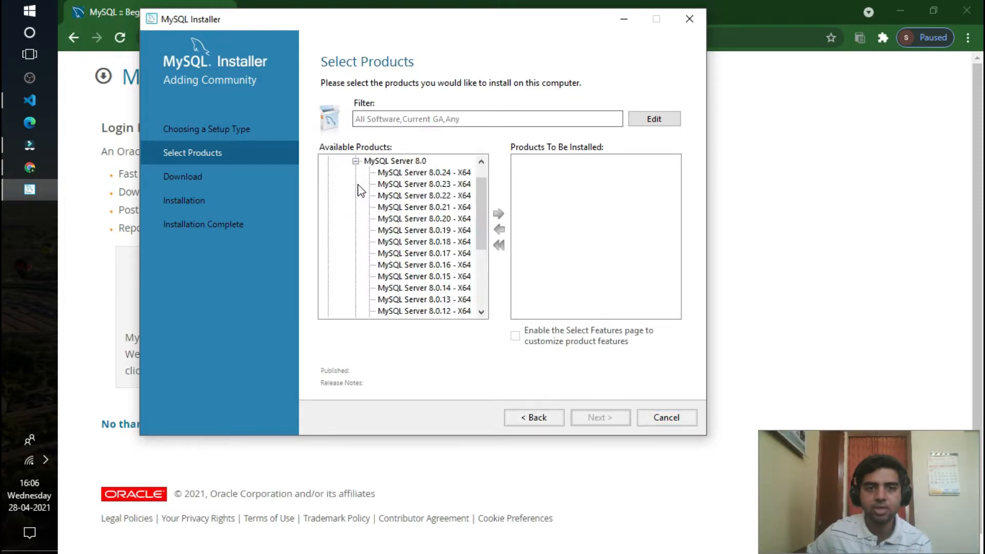
{"action": "left_click", "coordinate": [391, 177]}
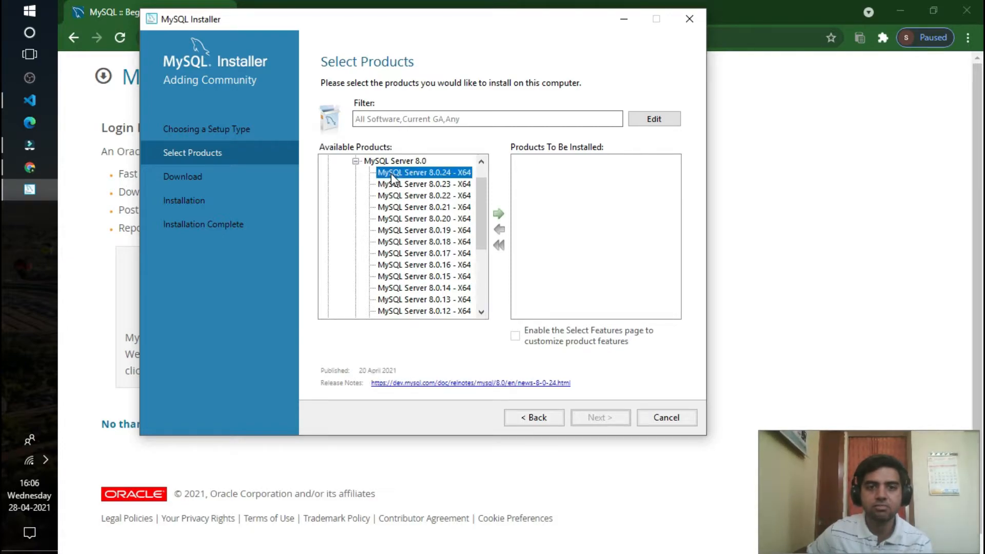
{"action": "left_click", "coordinate": [497, 214]}
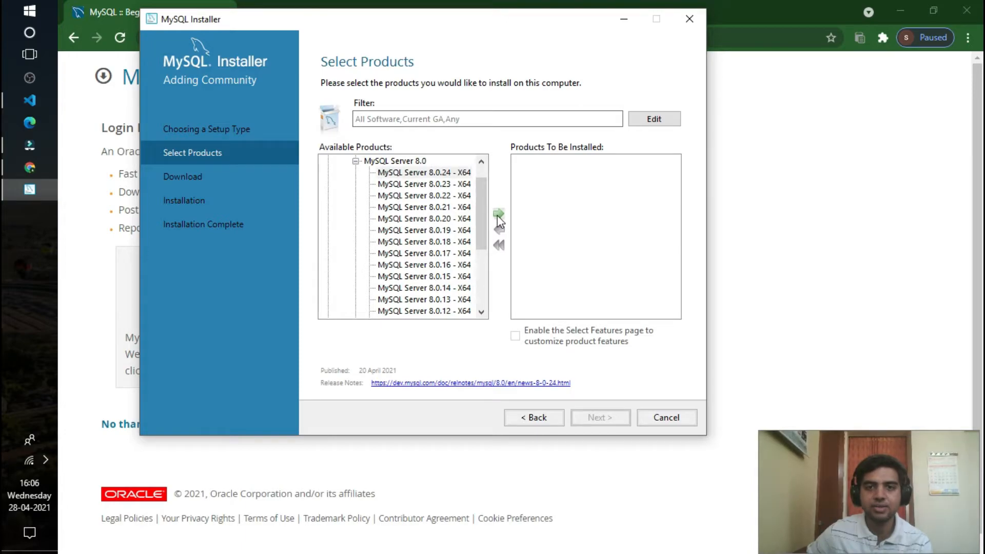
{"action": "scroll", "coordinate": [439, 230], "scroll_direction": "down", "scroll_amount": 4}
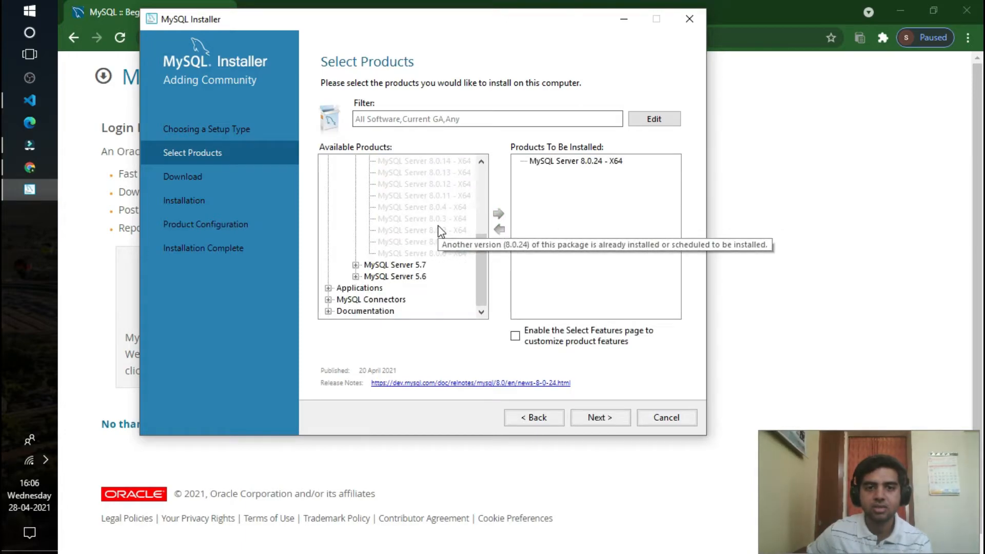
{"action": "scroll", "coordinate": [346, 259], "scroll_direction": "up", "scroll_amount": 5}
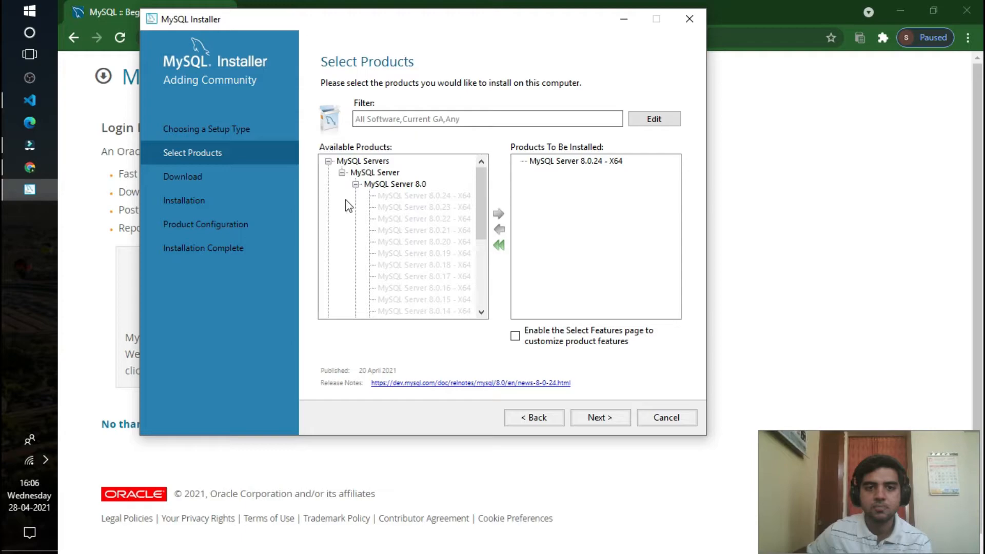
{"action": "left_click", "coordinate": [356, 184]}
{"action": "left_click", "coordinate": [342, 172]}
{"action": "left_click", "coordinate": [328, 161]}
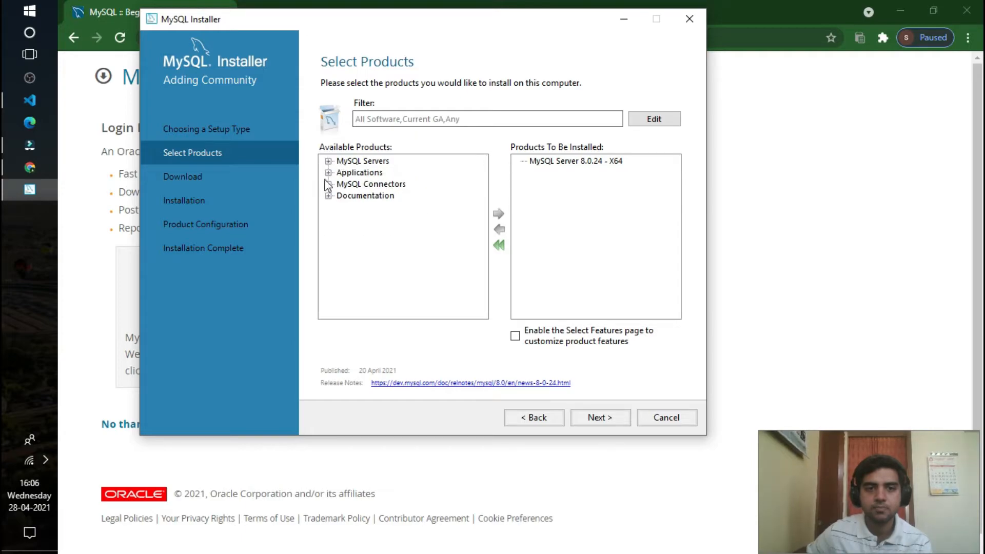
Add MySQL Workbench 8.0.24 - X64 to the products to be installed and collapse the MySQL Workbench group.
{"action": "left_click", "coordinate": [327, 172]}
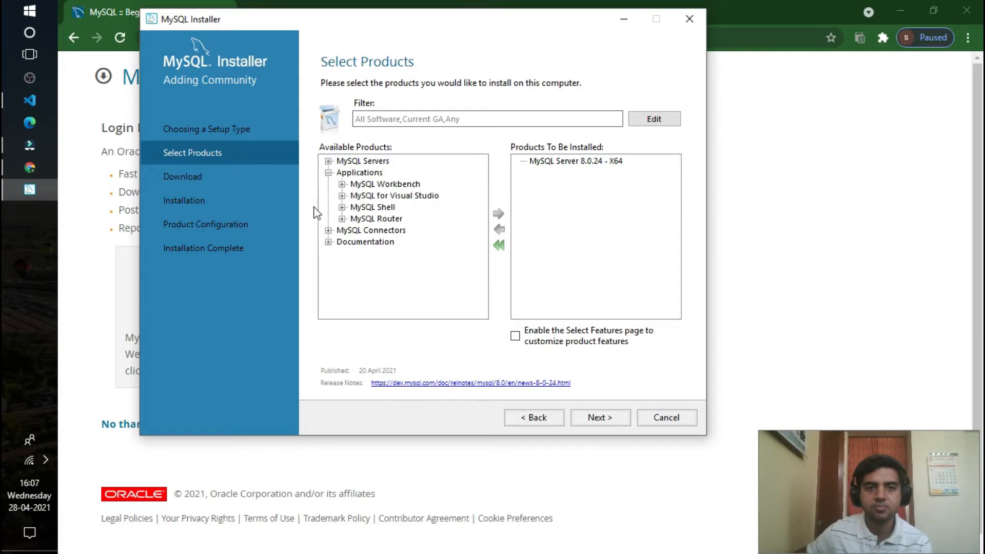
{"action": "left_click", "coordinate": [342, 184]}
{"action": "left_click", "coordinate": [355, 196]}
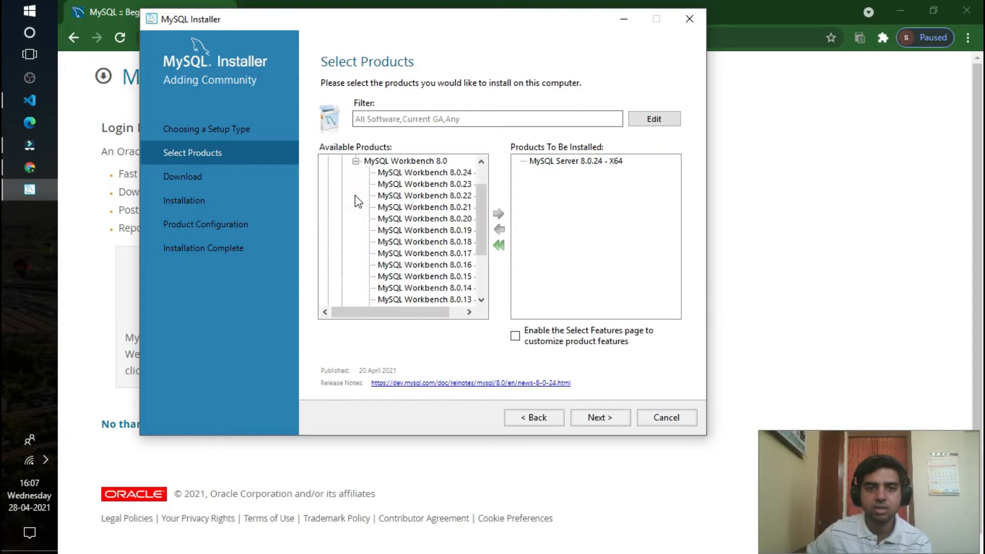
{"action": "left_click", "coordinate": [416, 177]}
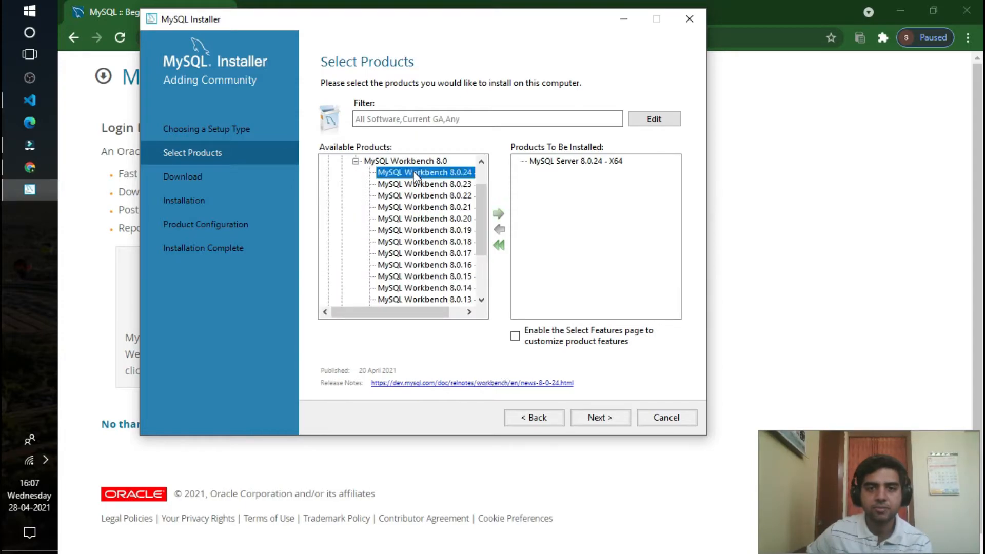
{"action": "left_click", "coordinate": [498, 214]}
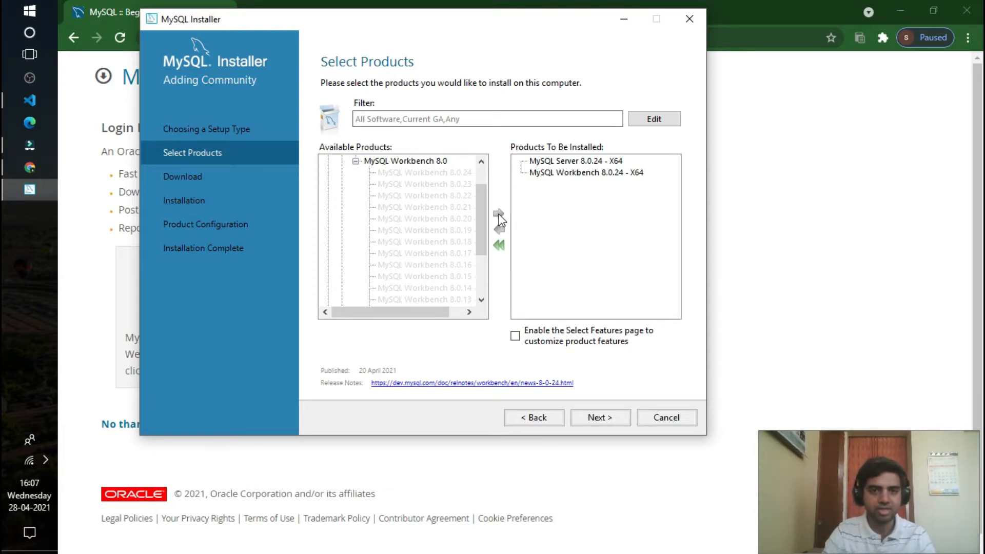
{"action": "left_click", "coordinate": [355, 161]}
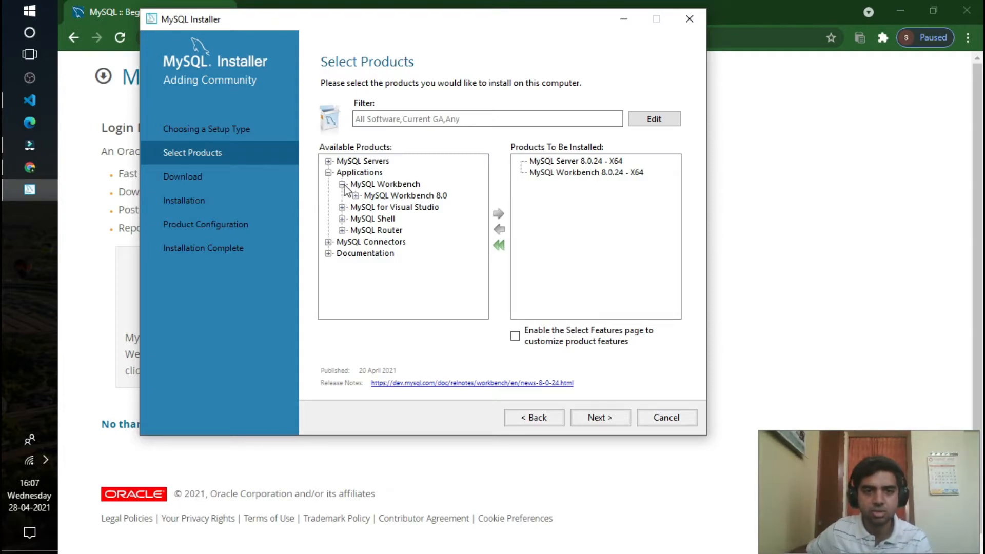
{"action": "left_click", "coordinate": [342, 184]}
Add MySQL Shell 8.0.24 - X64 to the products to be installed.
{"action": "left_click", "coordinate": [342, 208]}
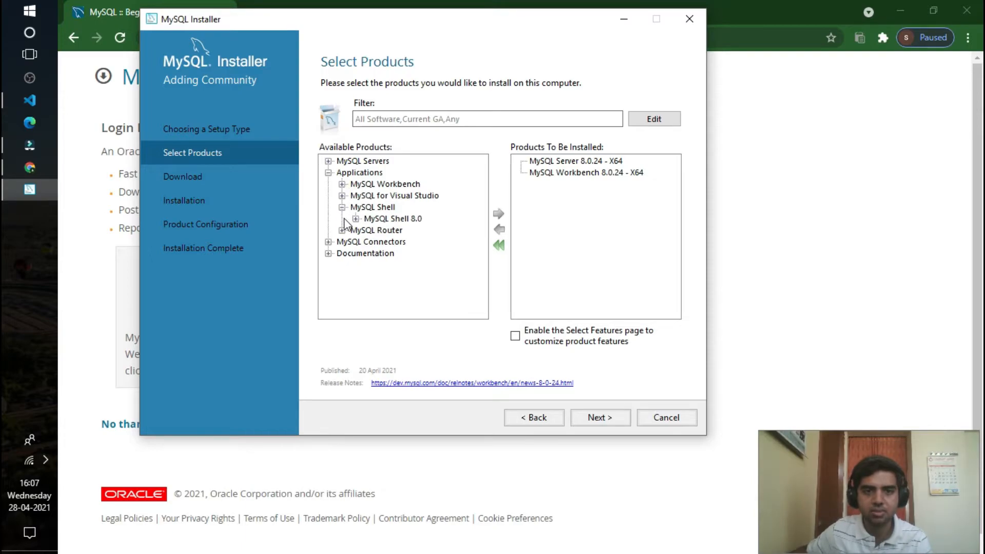
{"action": "left_click", "coordinate": [355, 219]}
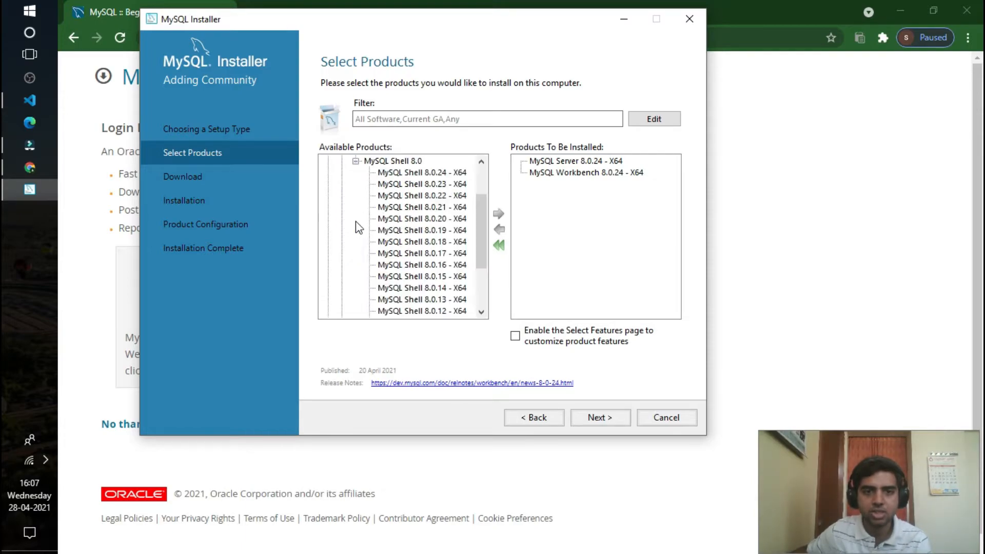
{"action": "left_click", "coordinate": [401, 173]}
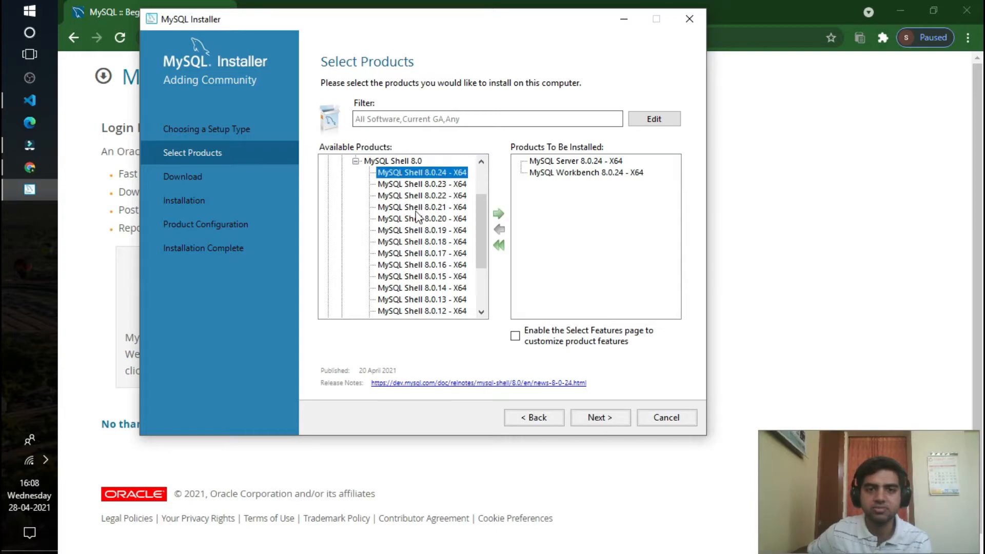
{"action": "left_click", "coordinate": [500, 214]}
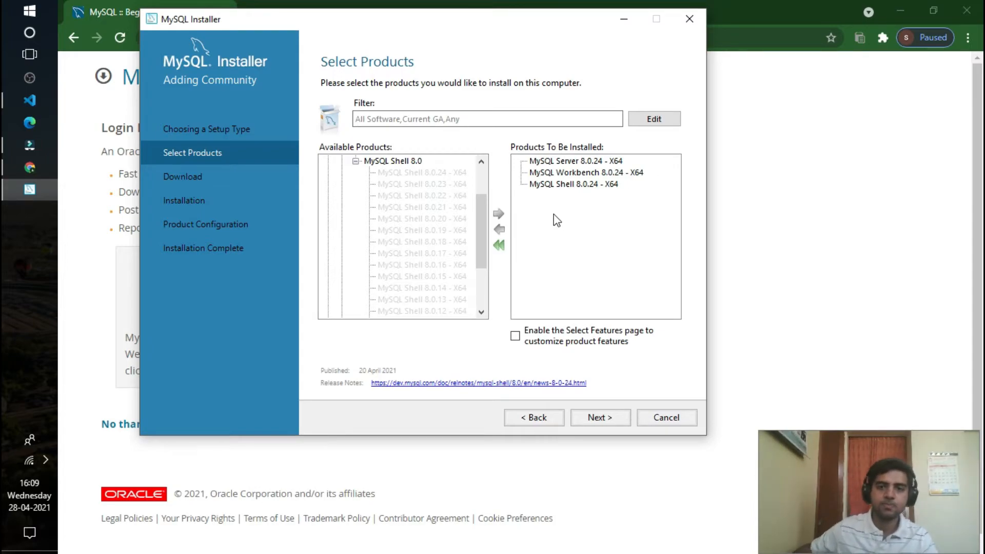
Download the selected MySQL Server, Workbench and Shell 8.0.24 packages and install them.
{"action": "left_click", "coordinate": [602, 419]}
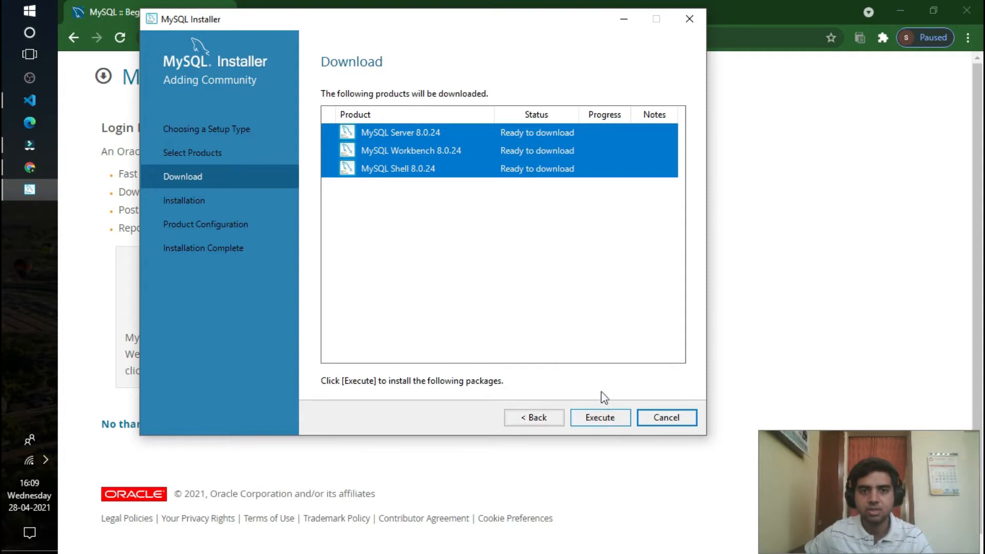
{"action": "left_click", "coordinate": [489, 208]}
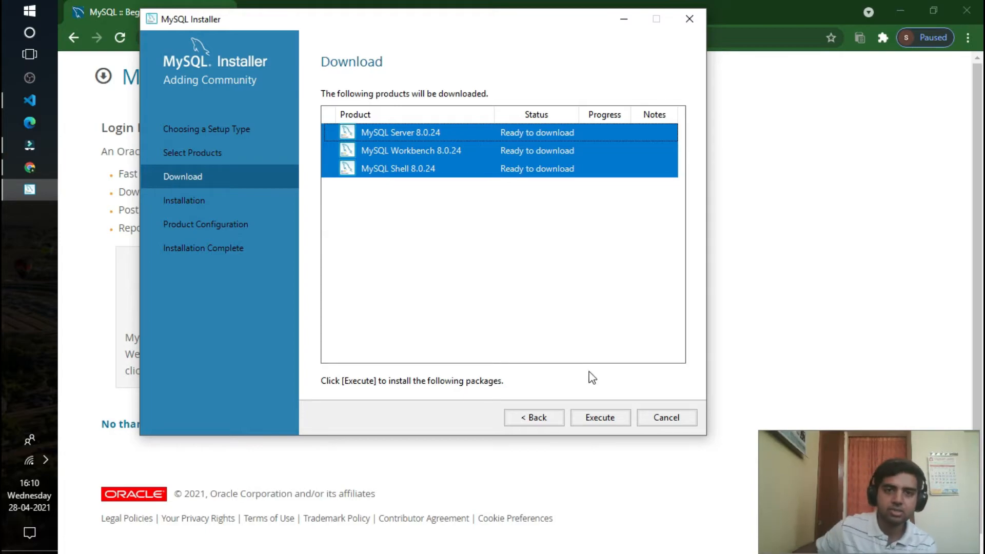
{"action": "left_click", "coordinate": [603, 417]}
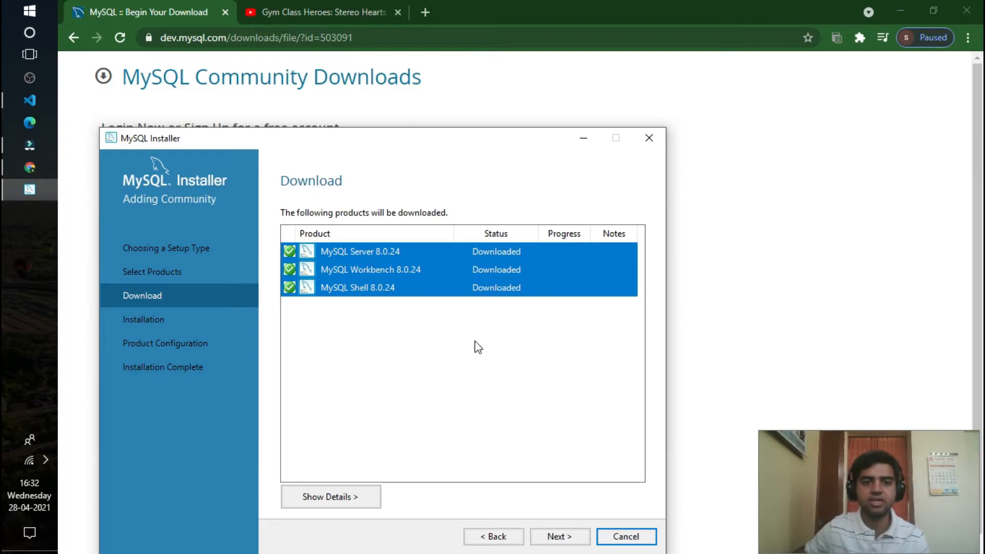
{"action": "left_click", "coordinate": [561, 536]}
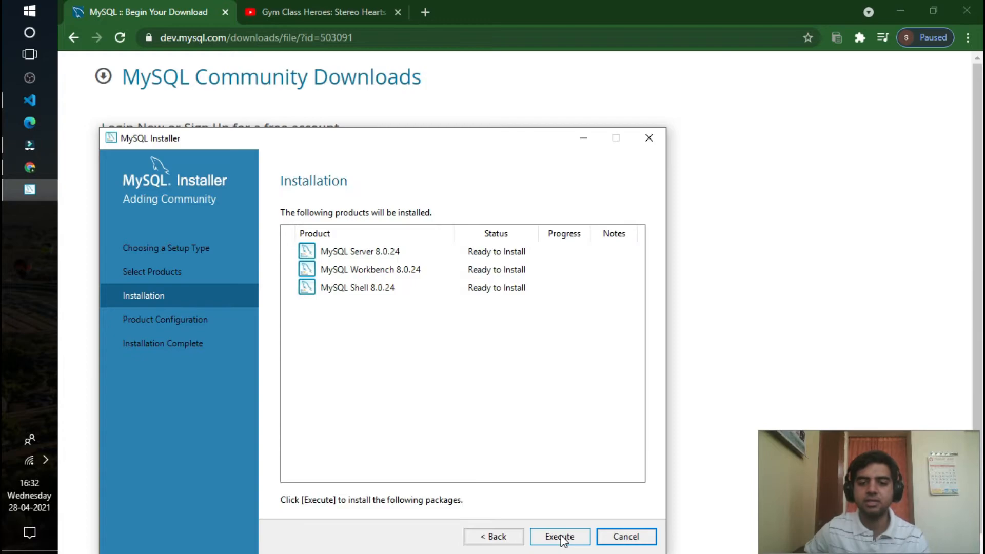
{"action": "left_click", "coordinate": [563, 540]}
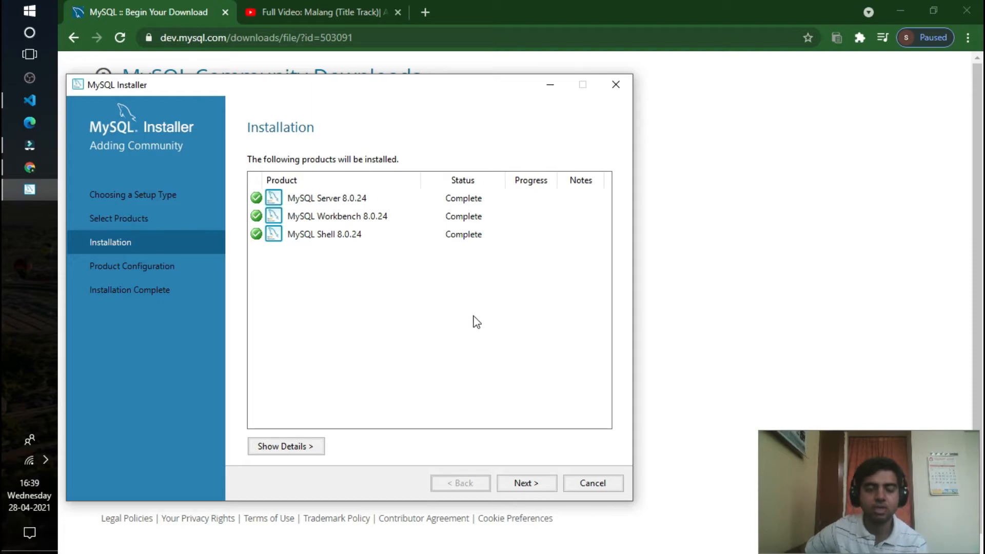
Accept the Development Computer configuration with TCP/IP port 3306 and Strong Password Encryption, continuing to the account settings.
{"action": "left_click", "coordinate": [527, 482]}
{"action": "left_click", "coordinate": [527, 482]}
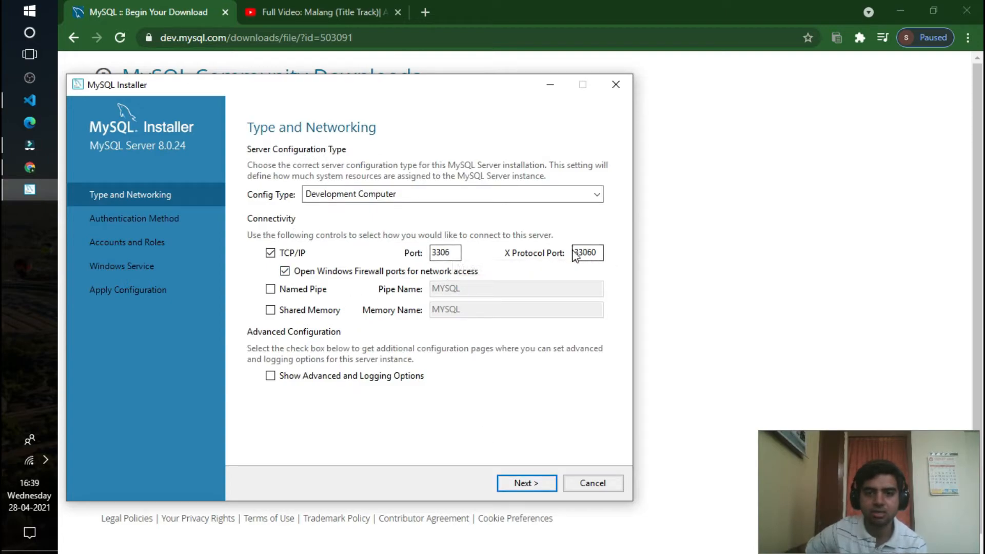
{"action": "left_click", "coordinate": [528, 483]}
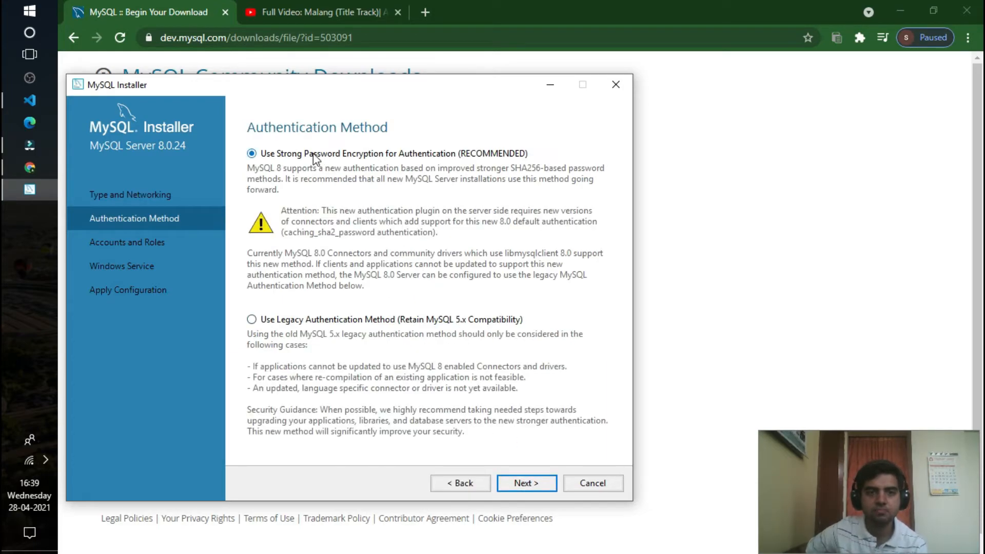
{"action": "left_click", "coordinate": [534, 484]}
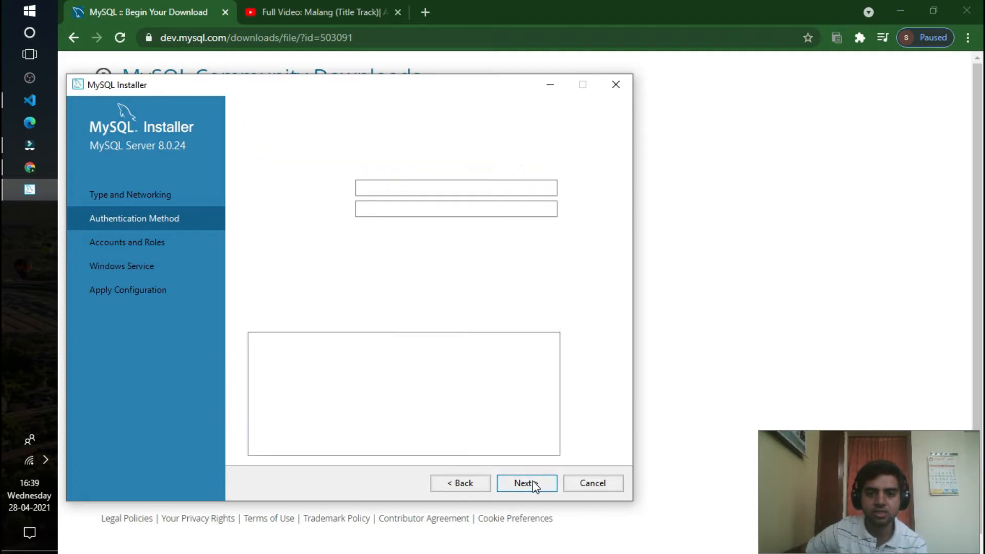
{"action": "left_click", "coordinate": [415, 191]}
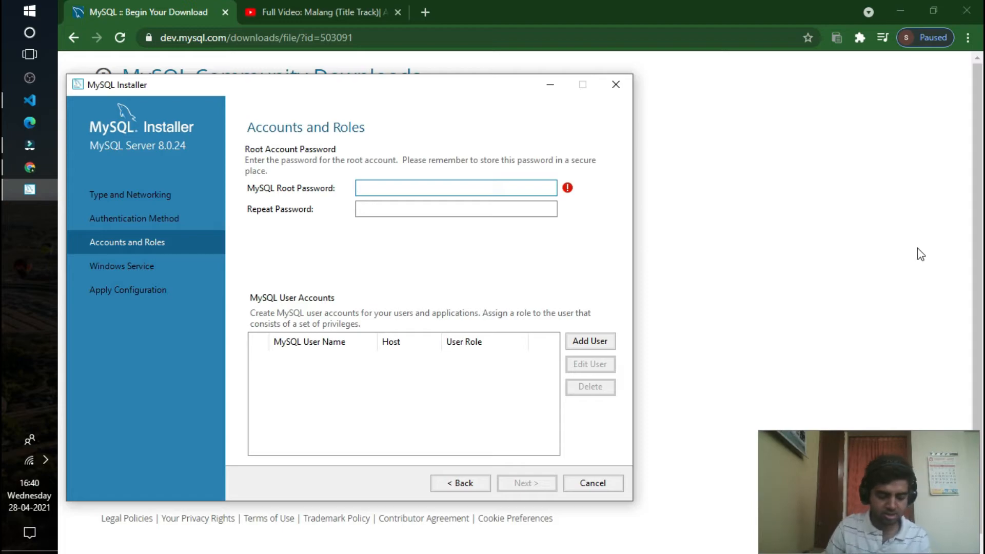
{"action": "type", "text": "**********"}
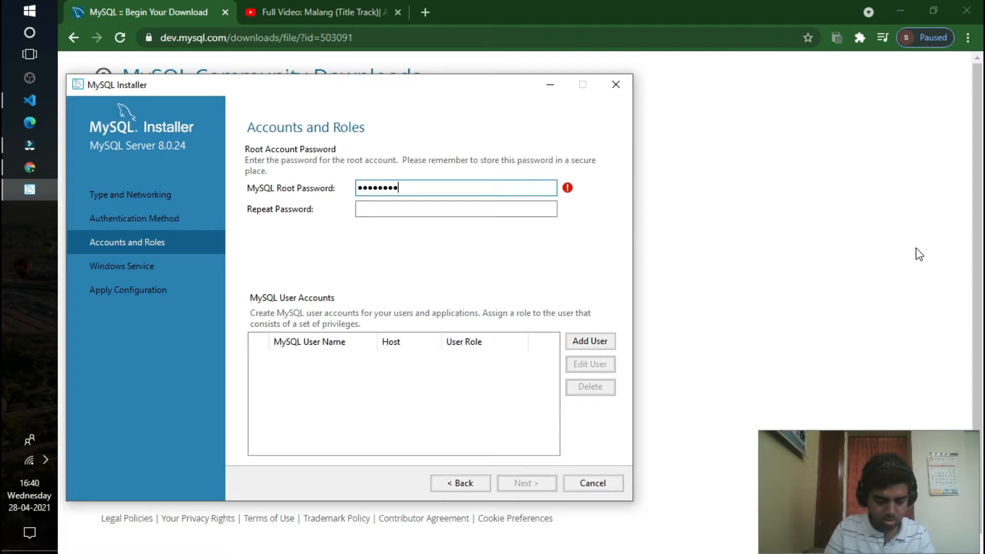
{"action": "left_click", "coordinate": [435, 213]}
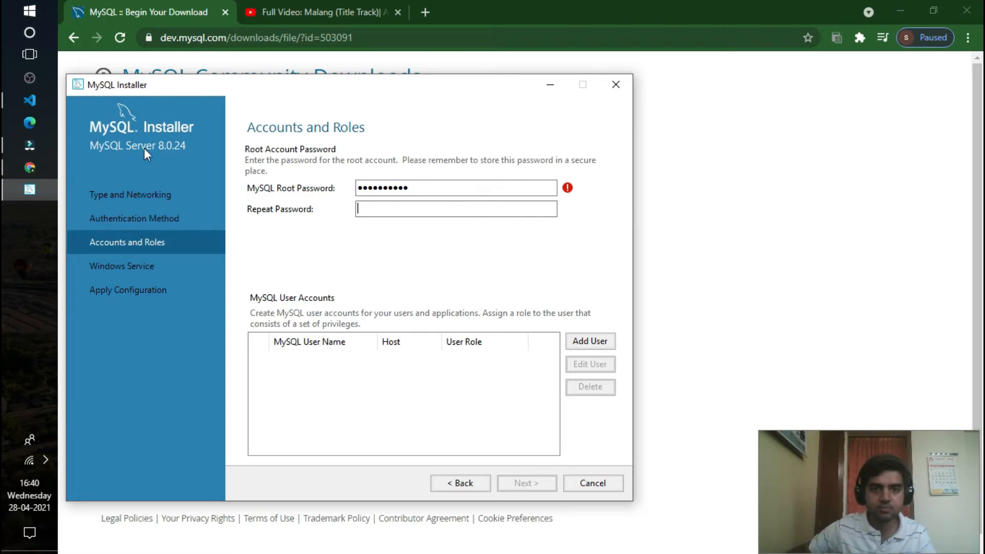
Enter the MySQL root password afresh, repeat it for confirmation, and continue to the Windows service settings.
{"action": "left_click", "coordinate": [421, 189]}
{"action": "double_click", "coordinate": [421, 188]}
{"action": "type", "text": "**"}
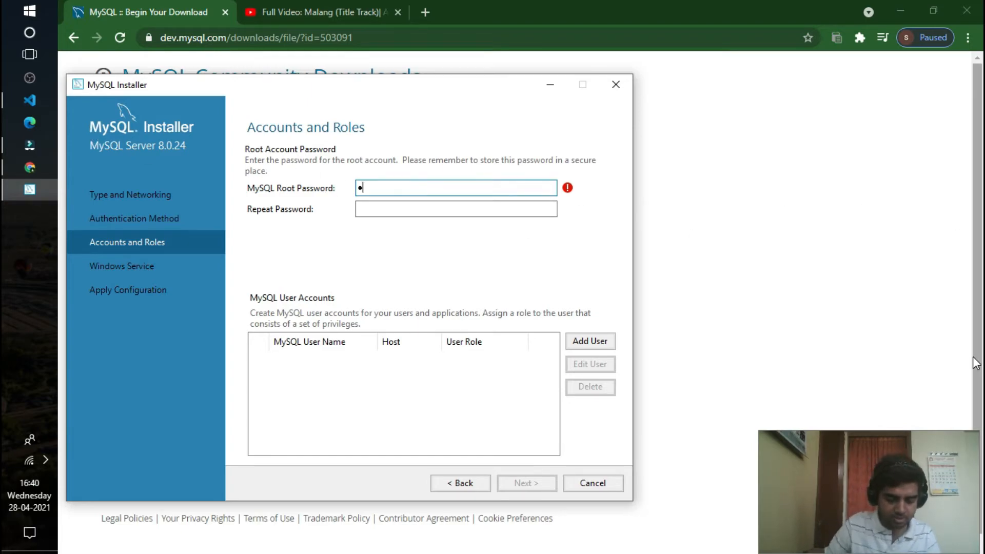
{"action": "type", "text": "********"}
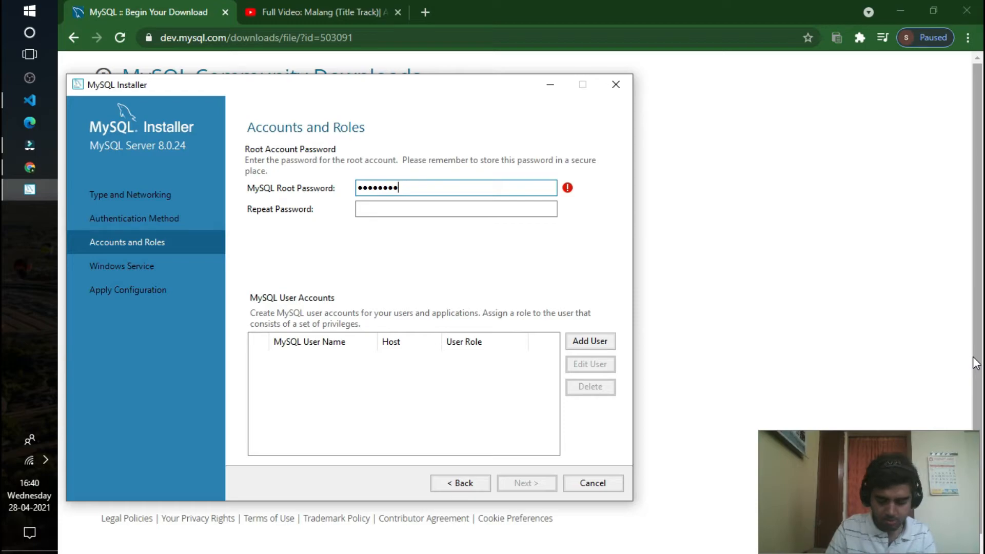
{"action": "key", "text": "Tab"}
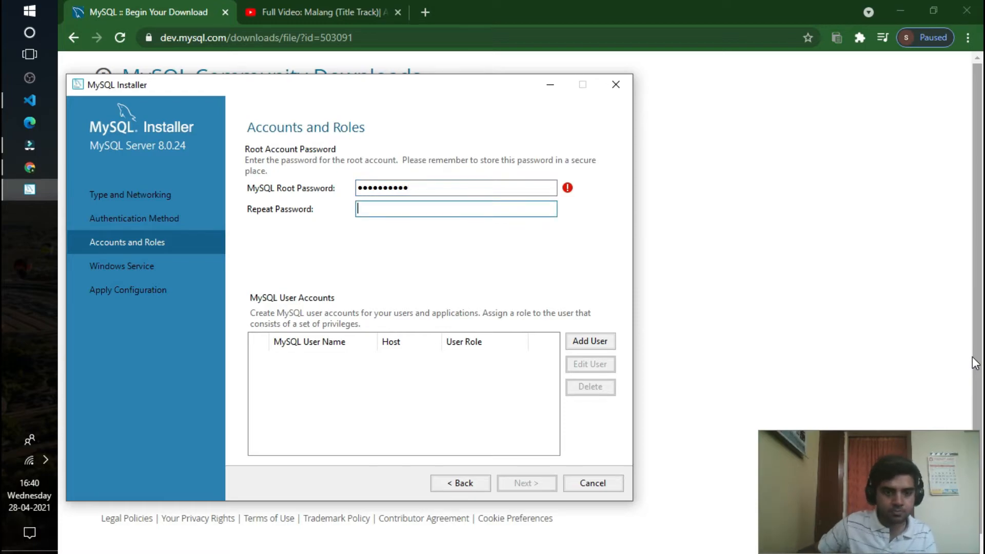
{"action": "type", "text": "********"}
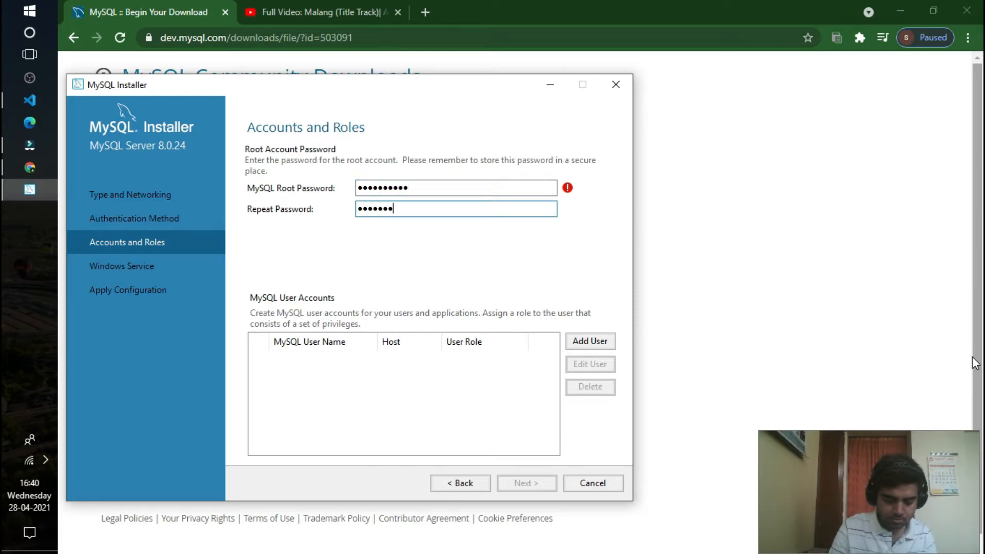
{"action": "type", "text": "**"}
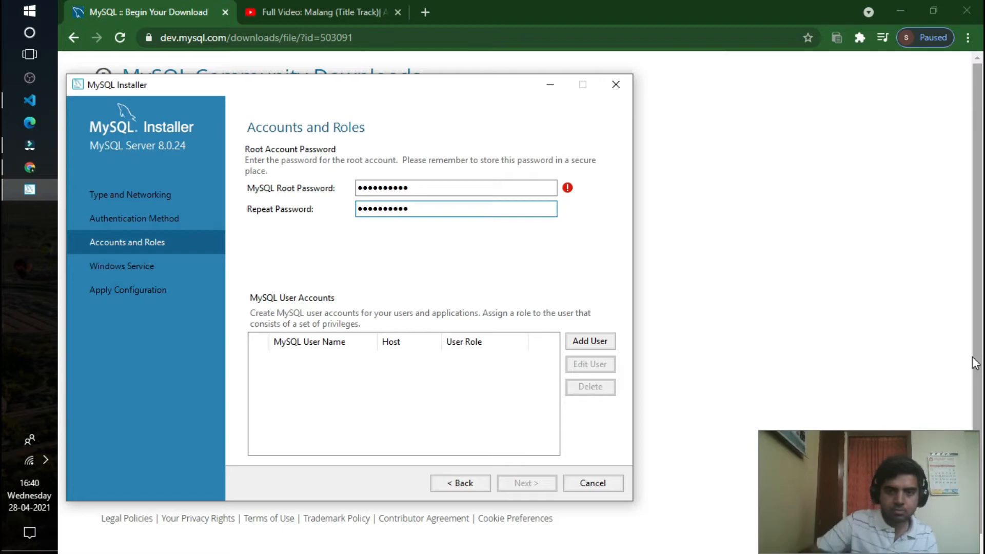
{"action": "type", "text": "*"}
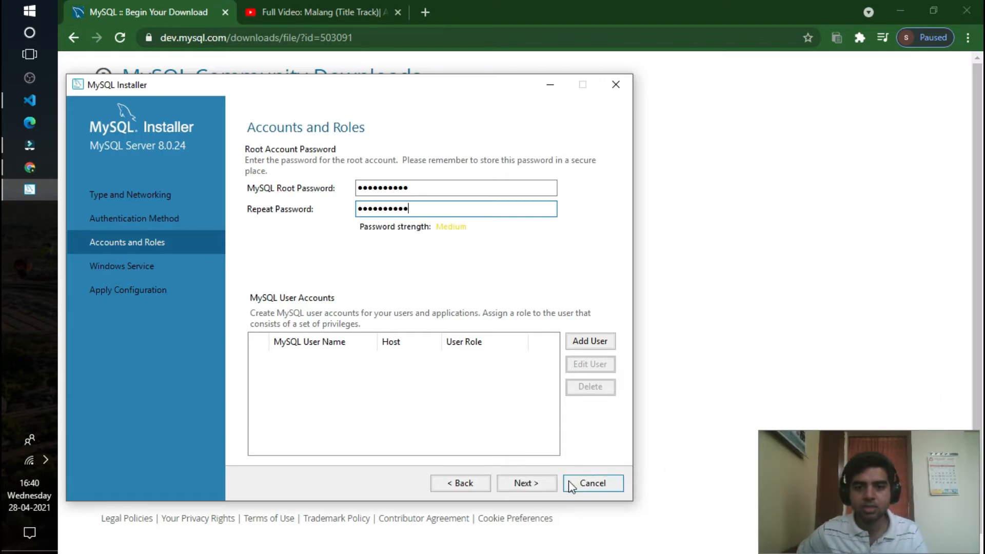
{"action": "left_click", "coordinate": [544, 486]}
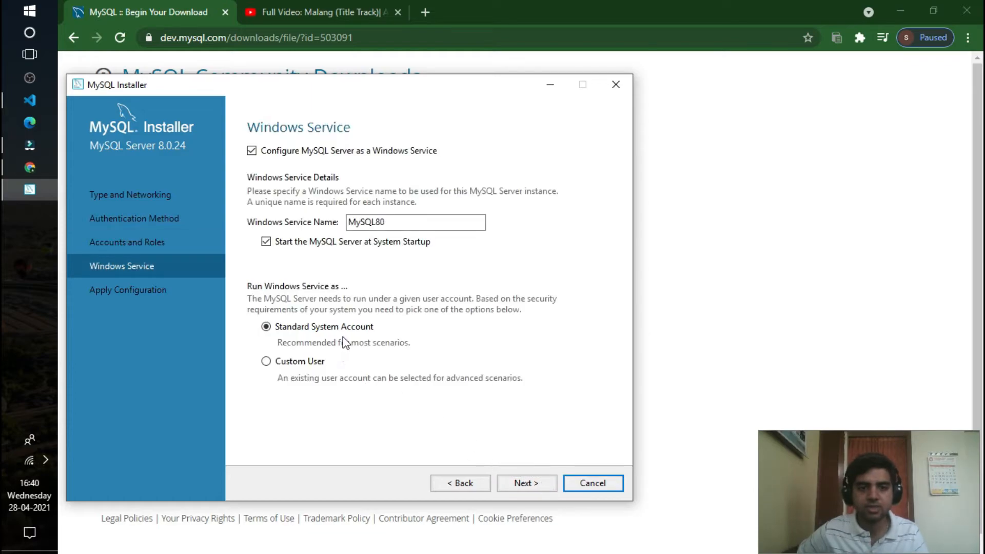
Accept the MySQL80 Windows service running under the Standard System Account and apply the server configuration.
{"action": "left_click", "coordinate": [524, 488]}
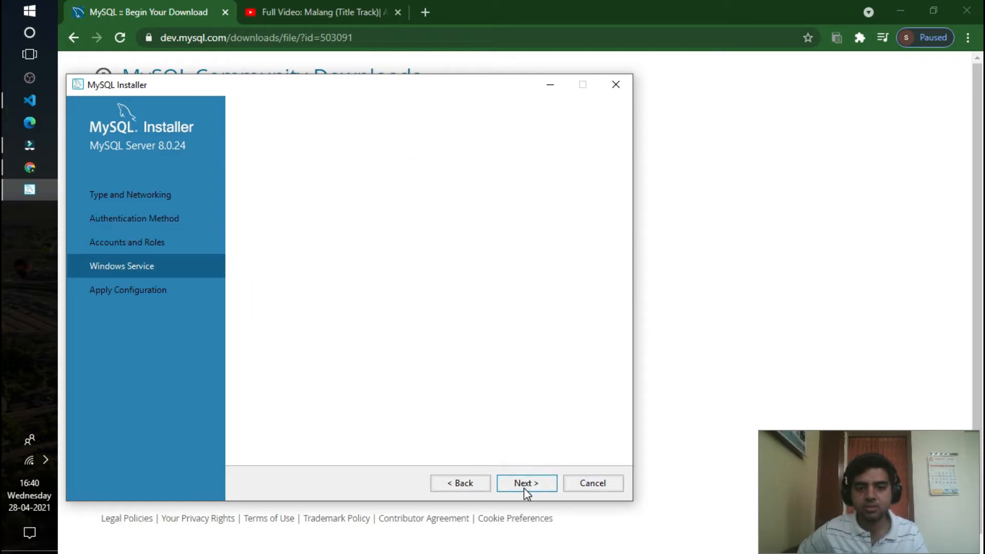
{"action": "left_click", "coordinate": [525, 487]}
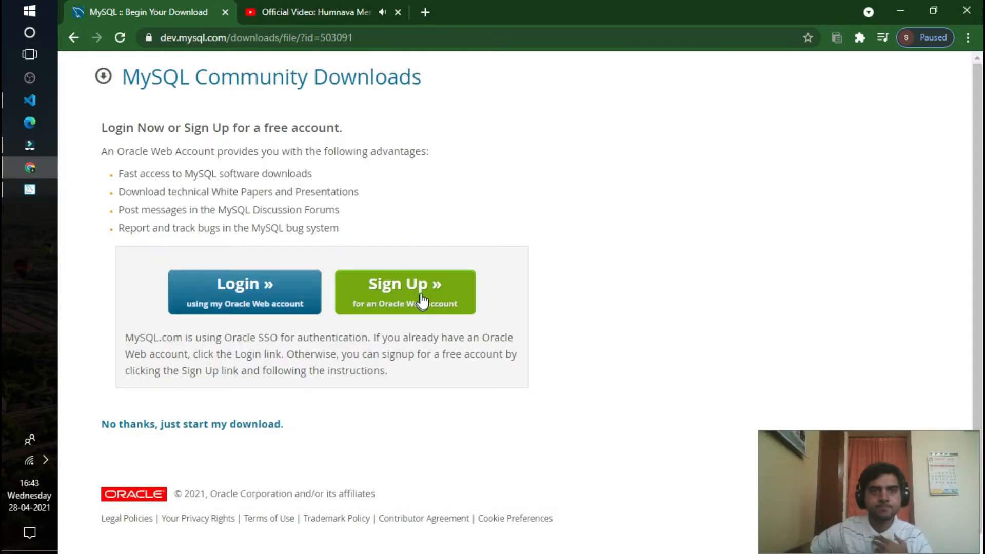
Return to MySQL Installer and finish the setup, leaving MySQL Workbench and MySQL Shell set to start after it.
{"action": "left_click", "coordinate": [29, 188]}
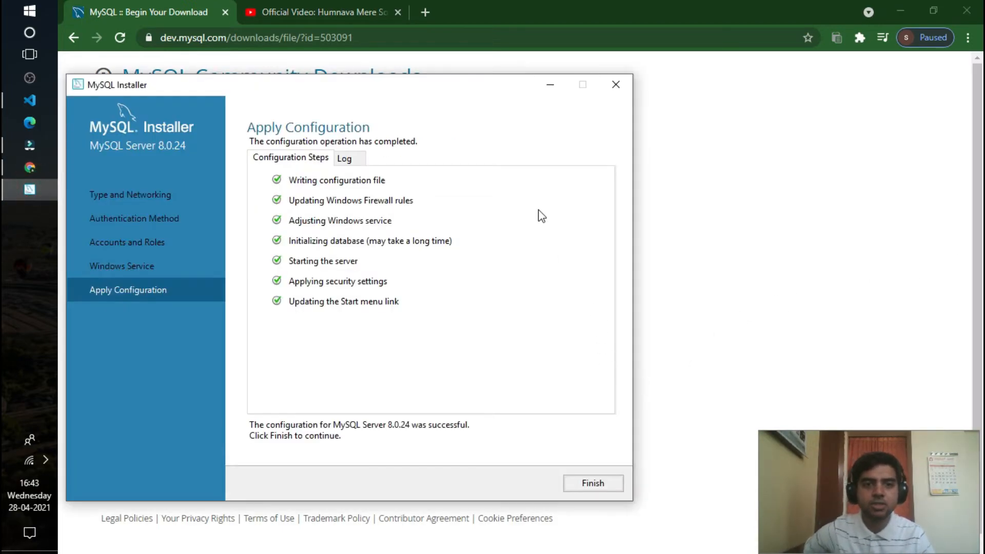
{"action": "left_click", "coordinate": [595, 482]}
{"action": "left_click", "coordinate": [528, 483]}
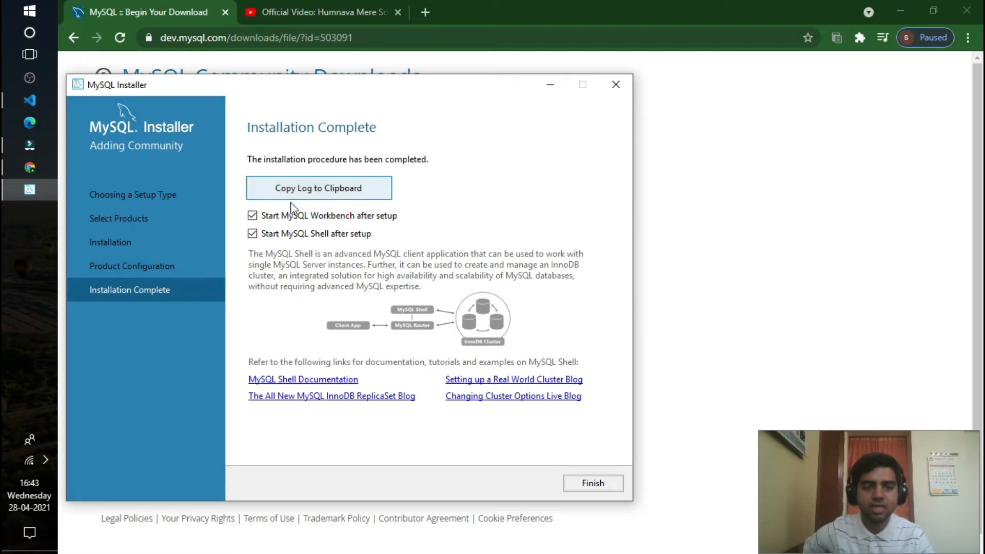
{"action": "left_click", "coordinate": [592, 484]}
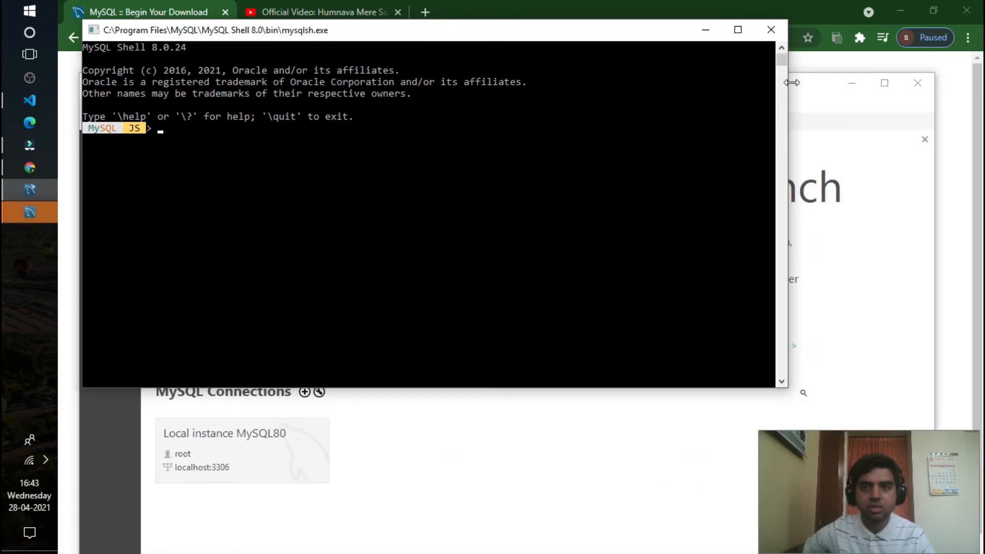
Switch to MySQL Workbench, move its window up, and open the Local instance MySQL80 connection.
{"action": "left_click", "coordinate": [807, 83]}
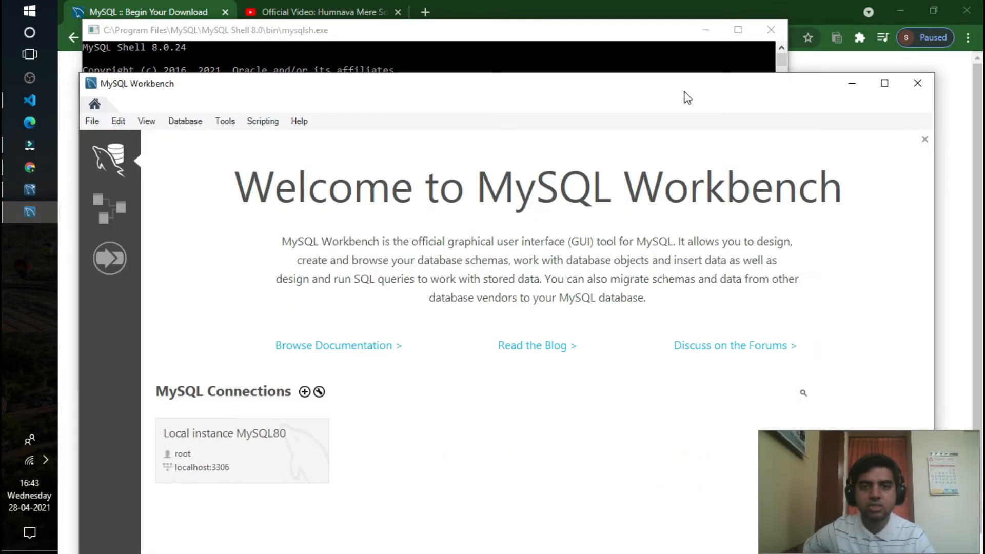
{"action": "left_click_drag", "start_coordinate": [684, 92], "coordinate": [684, 47]}
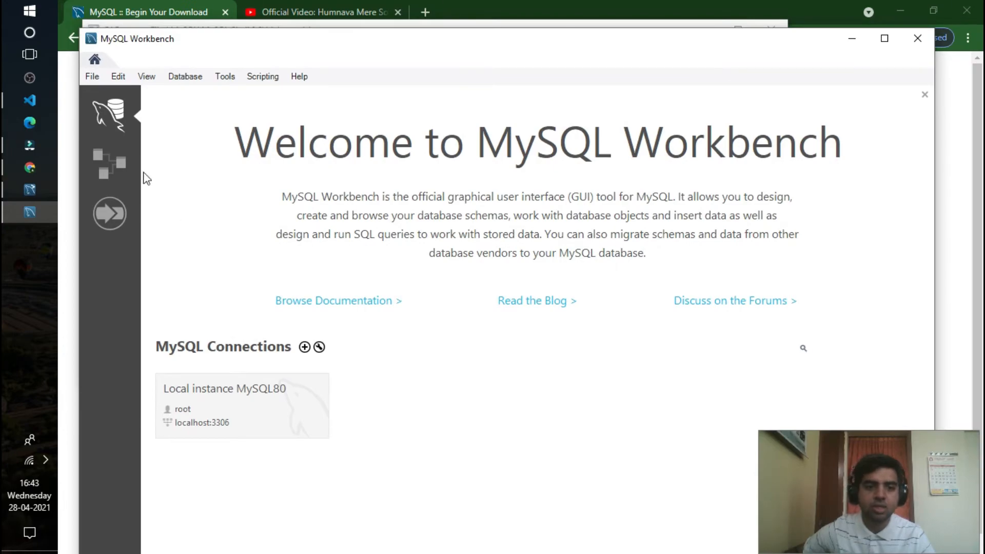
{"action": "left_click", "coordinate": [268, 388]}
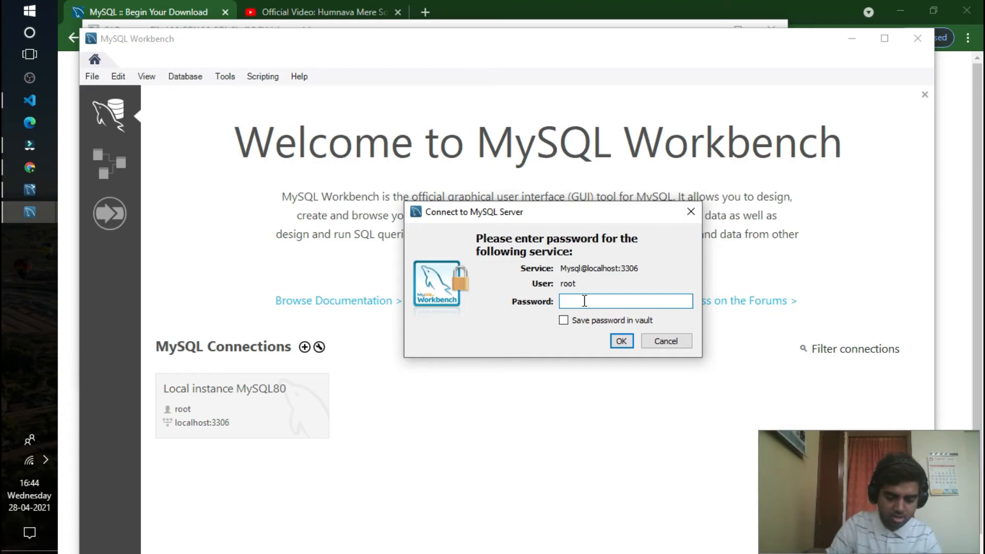
{"action": "type", "text": "********"}
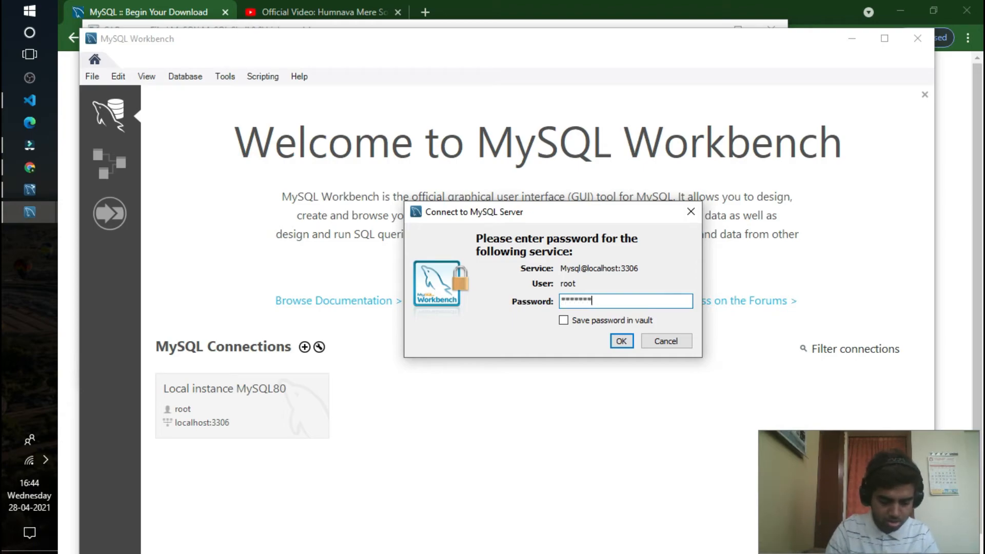
{"action": "type", "text": "****"}
{"action": "key", "text": "BackSpace"}
{"action": "key", "text": "BackSpace"}
{"action": "key", "text": "BackSpace"}
{"action": "key", "text": "BackSpace"}
{"action": "key", "text": "BackSpace"}
{"action": "key", "text": "BackSpace"}
{"action": "key", "text": "BackSpace"}
{"action": "key", "text": "BackSpace"}
{"action": "key", "text": "BackSpace"}
{"action": "key", "text": "BackSpace"}
{"action": "key", "text": "BackSpace"}
{"action": "key", "text": "BackSpace"}
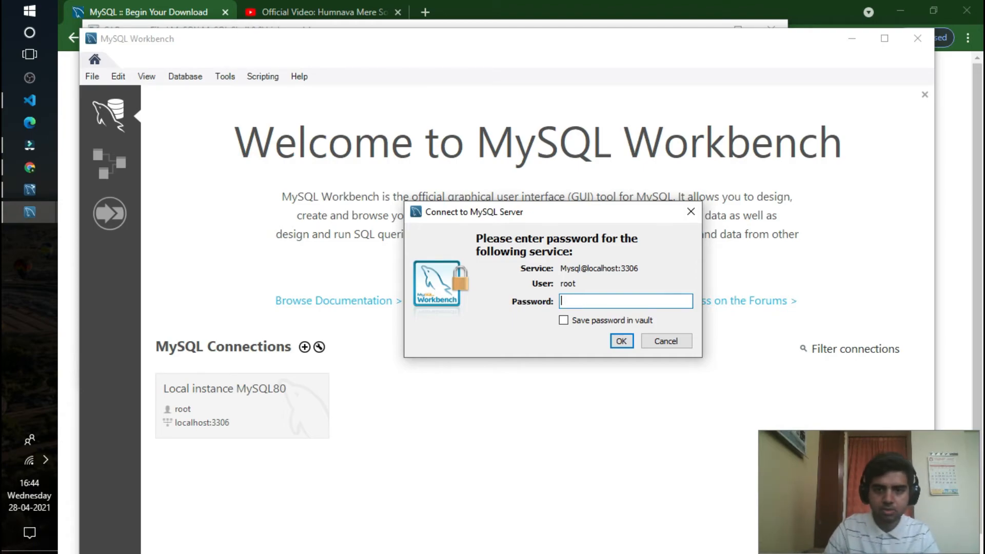
{"action": "type", "text": "*********"}
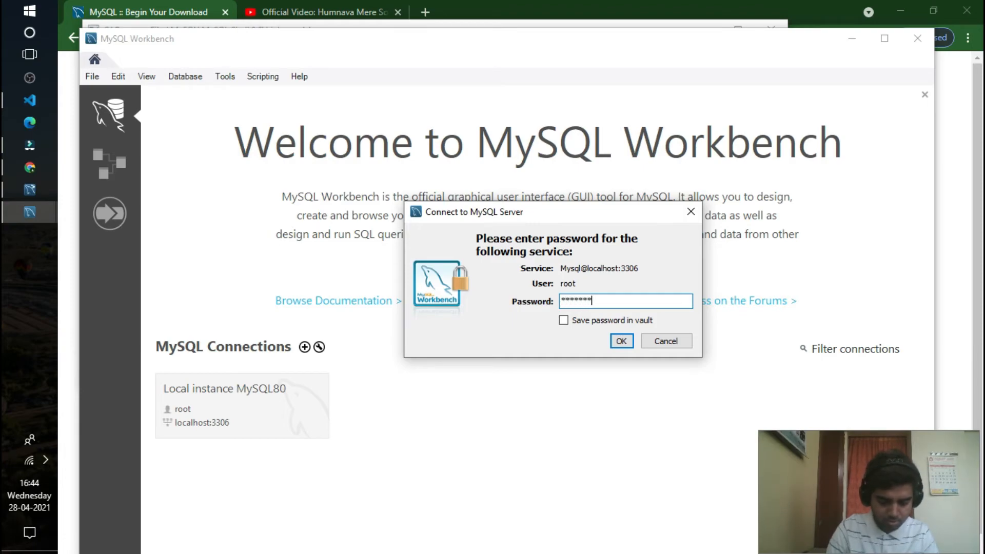
{"action": "key", "text": "BackSpace"}
{"action": "key", "text": "BackSpace"}
{"action": "key", "text": "BackSpace"}
{"action": "key", "text": "BackSpace"}
{"action": "key", "text": "BackSpace"}
{"action": "key", "text": "BackSpace"}
{"action": "key", "text": "BackSpace"}
{"action": "key", "text": "BackSpace"}
{"action": "key", "text": "BackSpace"}
Enter the MySQL root password, choose to save it in the vault, and connect to the server.
{"action": "type", "text": "***"}
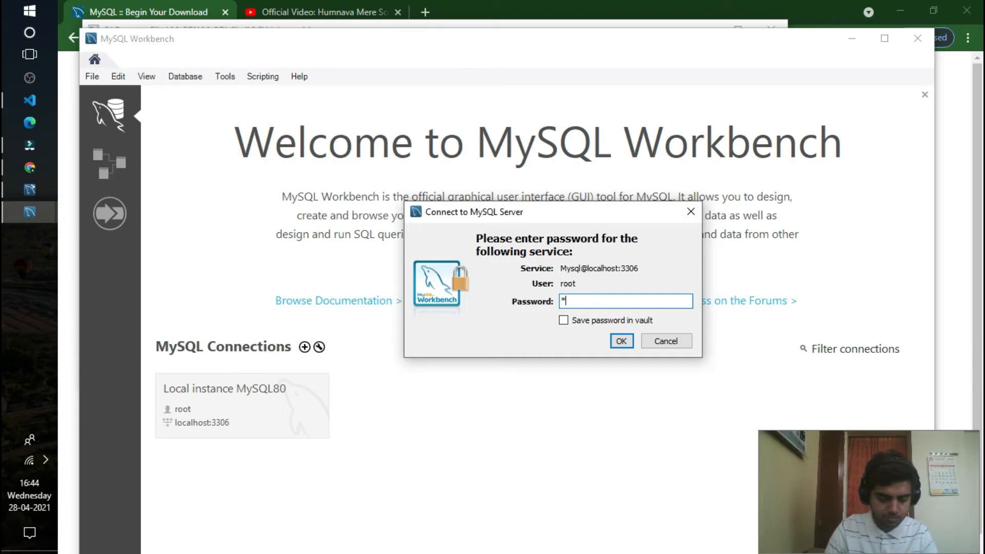
{"action": "type", "text": "********"}
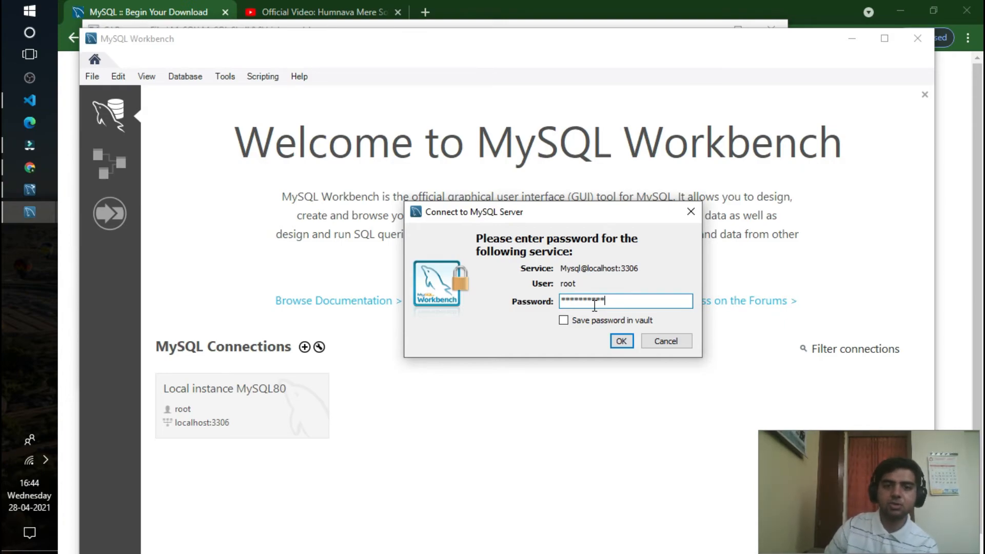
{"action": "left_click", "coordinate": [564, 320]}
{"action": "left_click", "coordinate": [619, 342]}
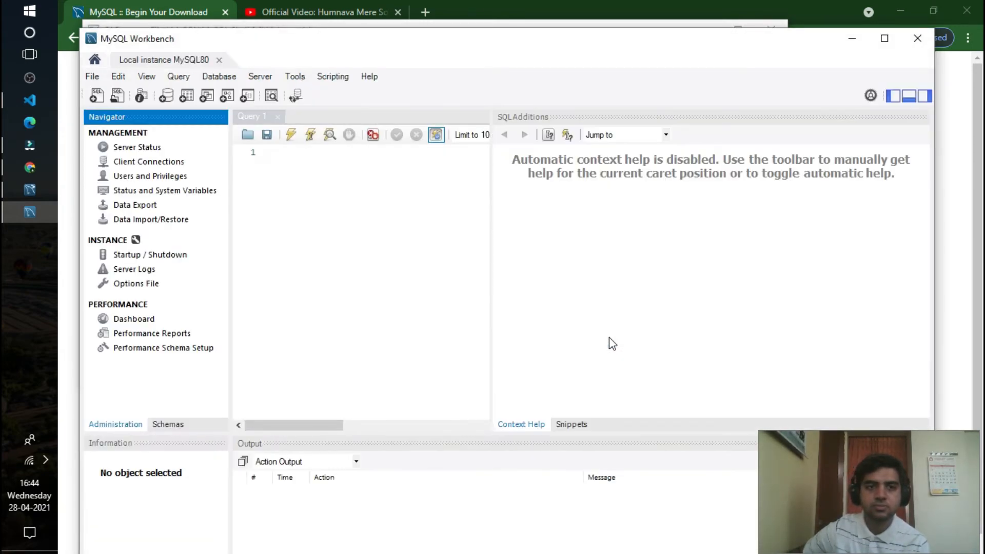
Widen the SQL query editor and move the Workbench window down to uncover the MySQL Shell window.
{"action": "left_click", "coordinate": [318, 176]}
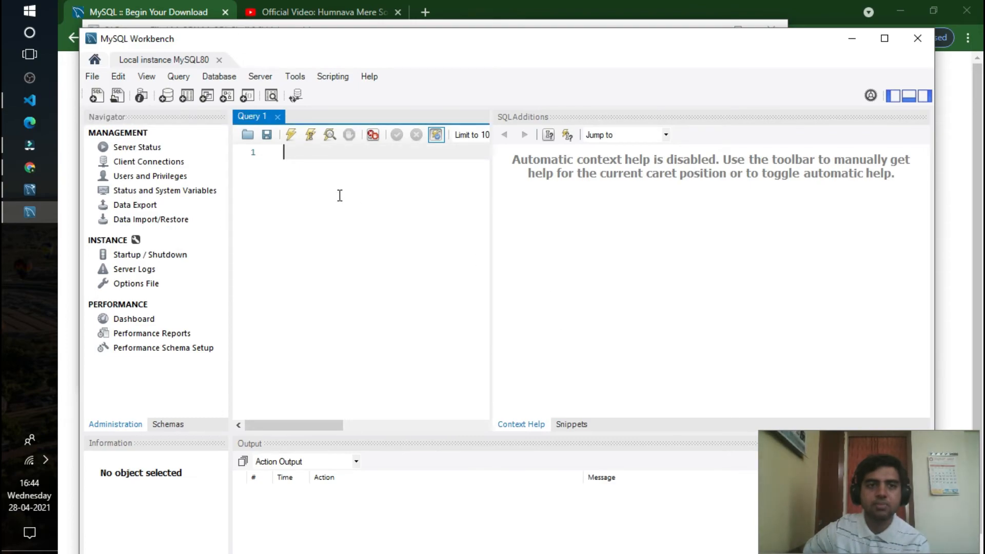
{"action": "left_click_drag", "start_coordinate": [491, 239], "coordinate": [565, 244]}
{"action": "left_click_drag", "start_coordinate": [605, 42], "coordinate": [615, 192]}
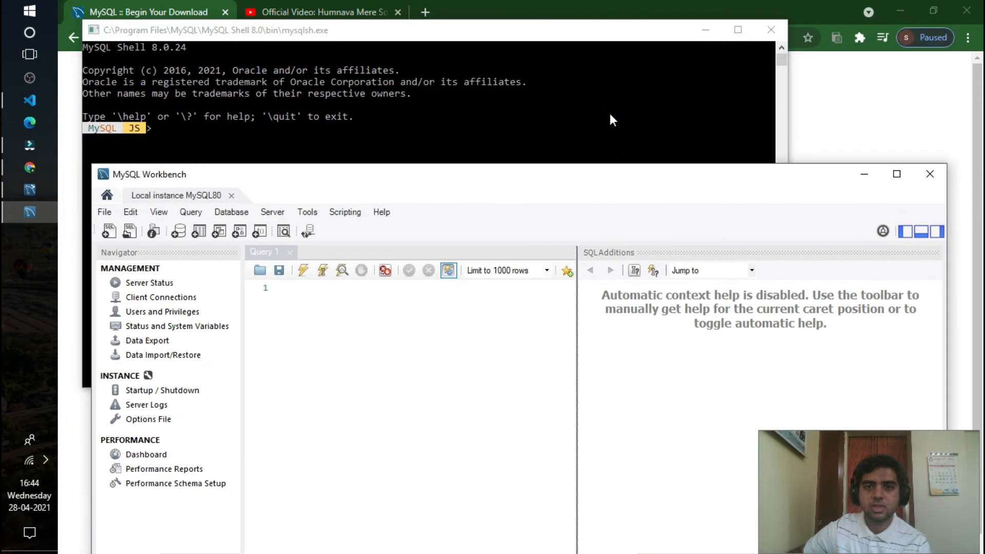
{"action": "left_click", "coordinate": [608, 112]}
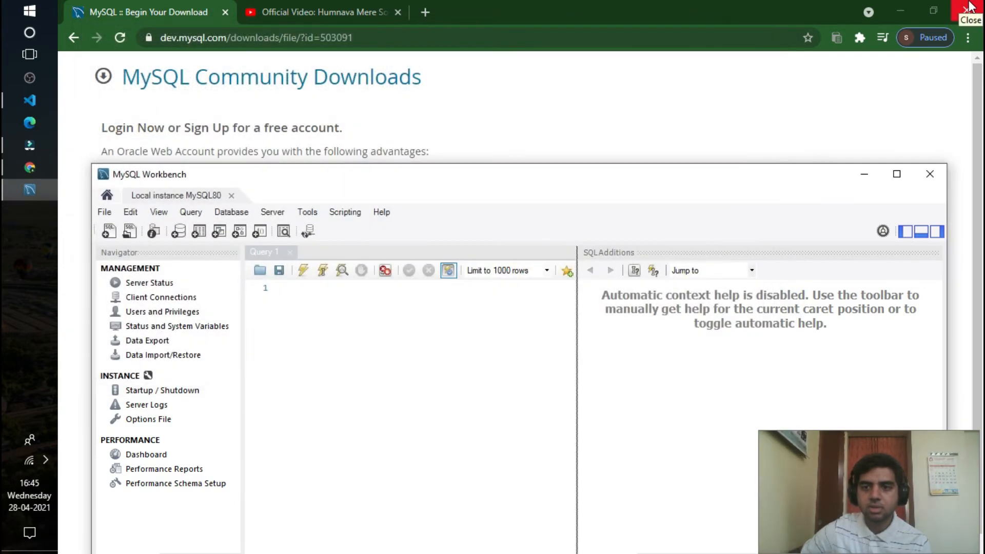
Clear the desktop by closing the browser and MySQL Workbench and minimizing Wondershare Filmora.
{"action": "left_click", "coordinate": [968, 8]}
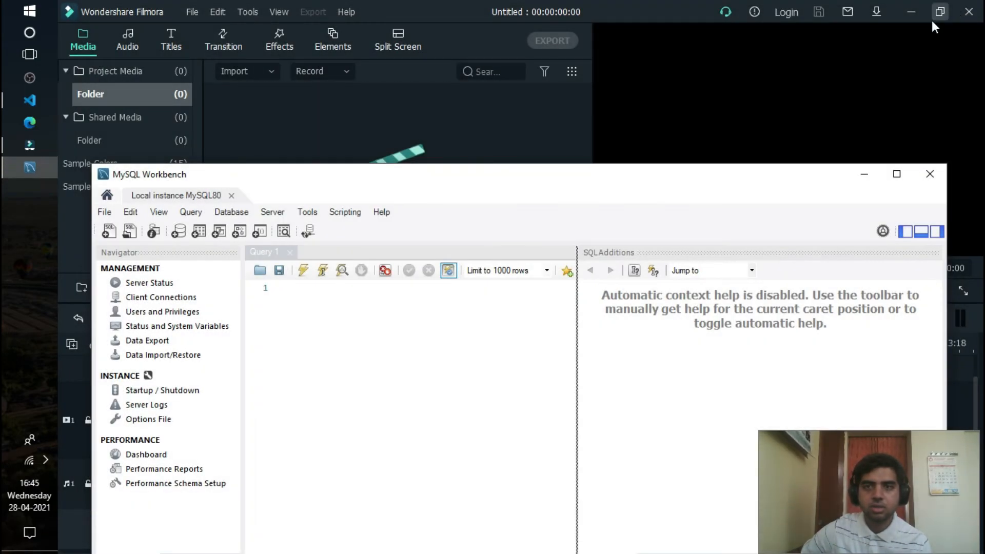
{"action": "left_click", "coordinate": [931, 175]}
{"action": "left_click", "coordinate": [911, 11]}
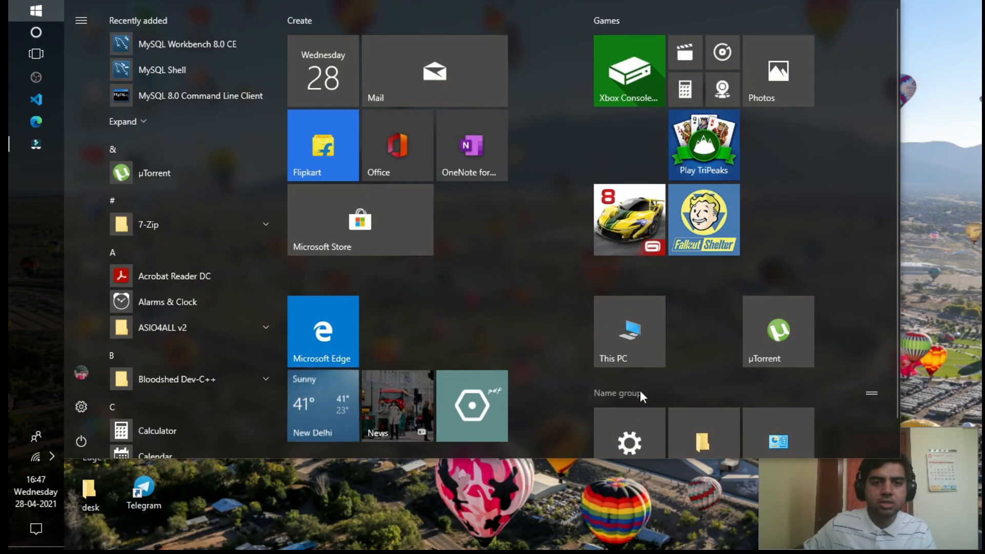
Open This PC in File Explorer and browse to C:\Program Files\MySQL\MySQL Server 8.0\bin.
{"action": "left_click", "coordinate": [628, 337]}
{"action": "key", "text": "super+e"}
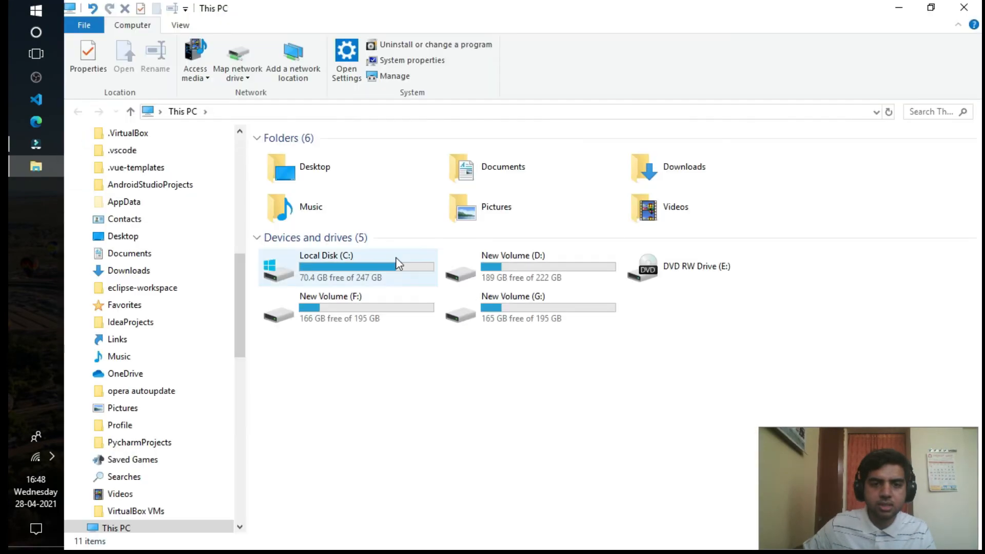
{"action": "double_click", "coordinate": [397, 259]}
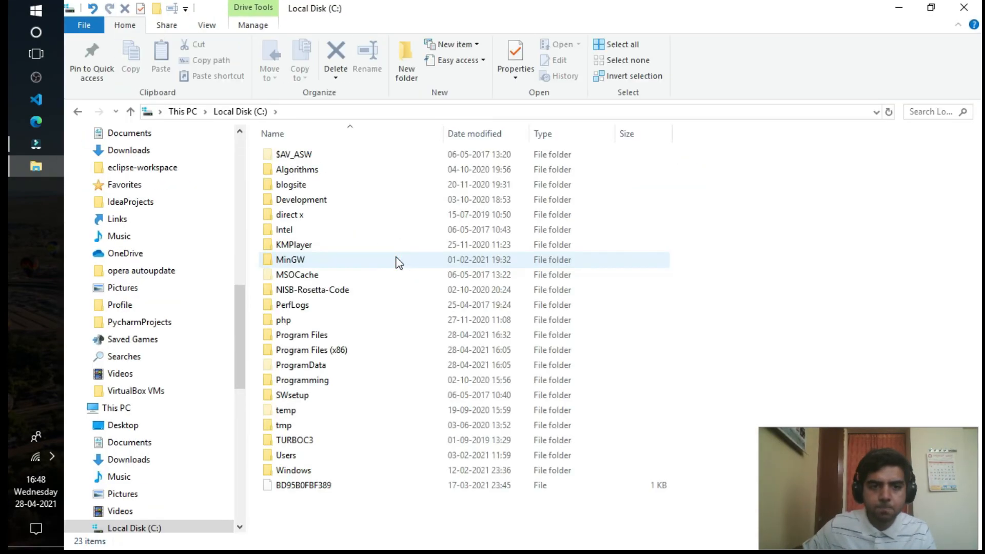
{"action": "double_click", "coordinate": [345, 335]}
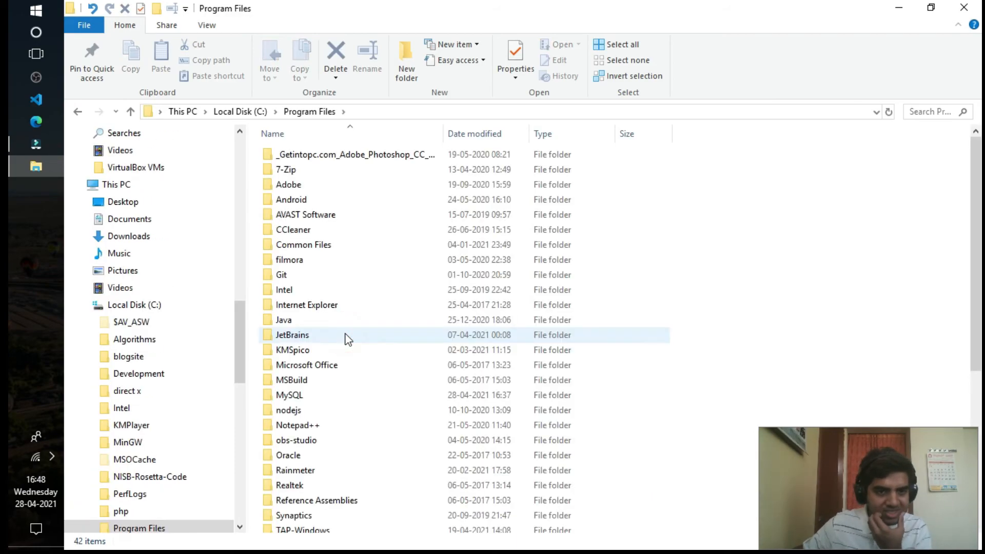
{"action": "double_click", "coordinate": [328, 396]}
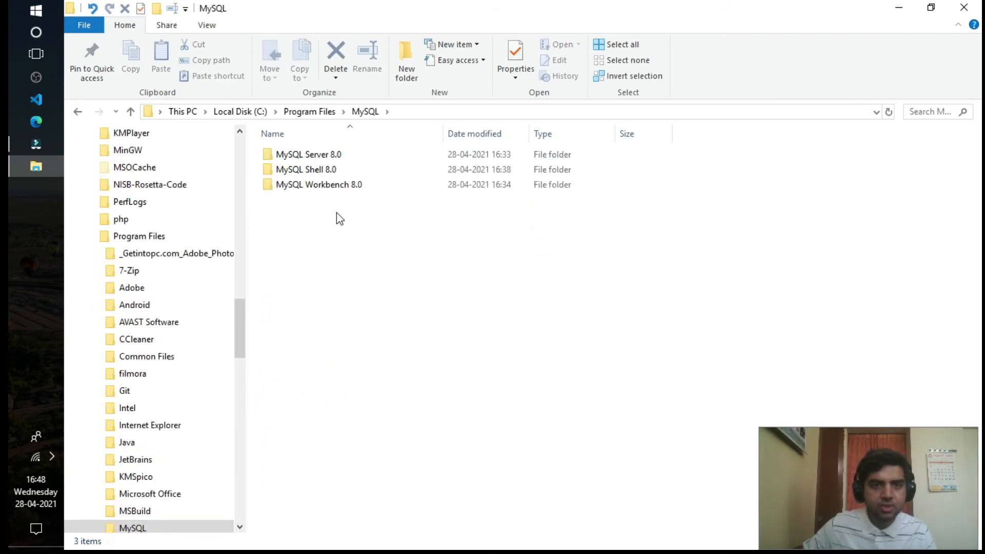
{"action": "double_click", "coordinate": [342, 160]}
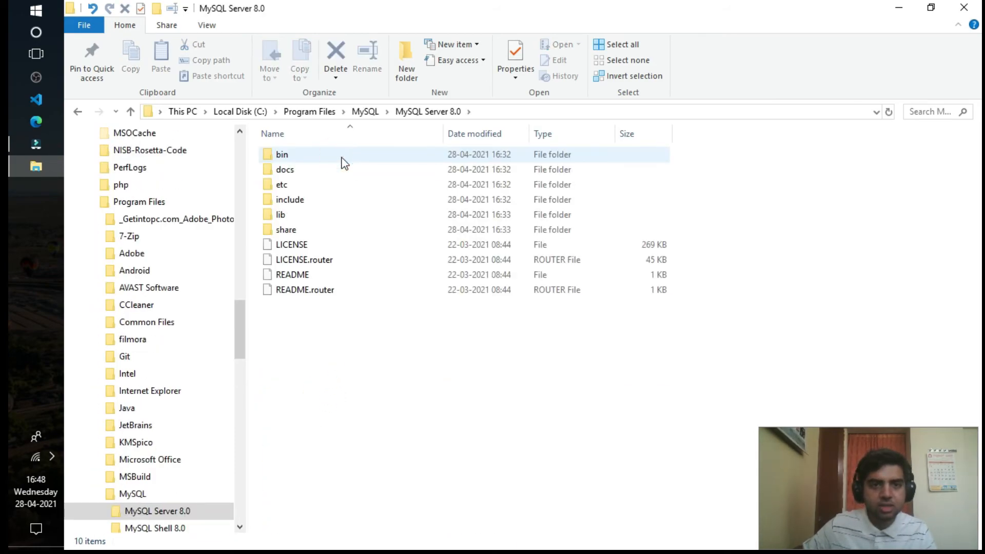
{"action": "double_click", "coordinate": [343, 161]}
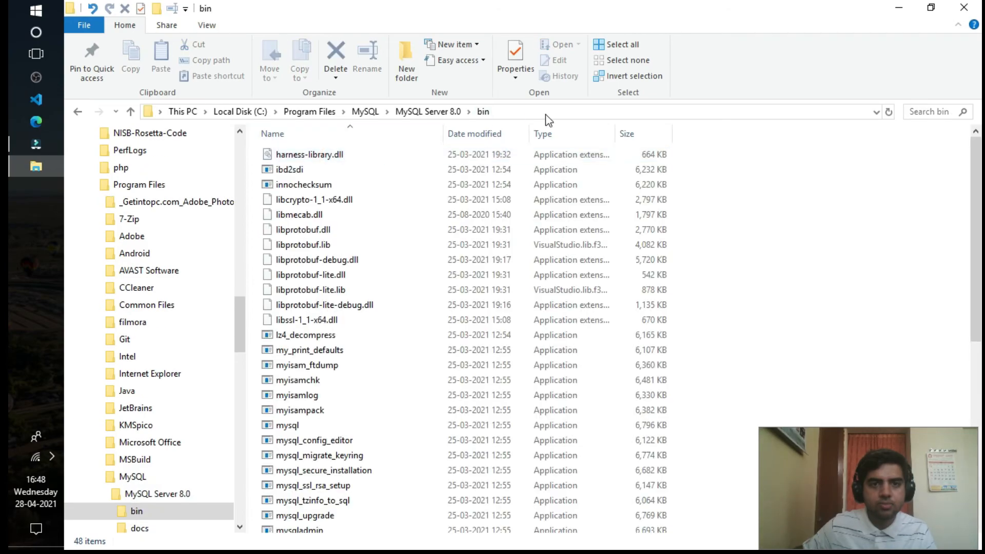
Copy the full path of the MySQL Server 8.0 bin folder.
{"action": "left_click", "coordinate": [546, 116]}
{"action": "right_click", "coordinate": [545, 114]}
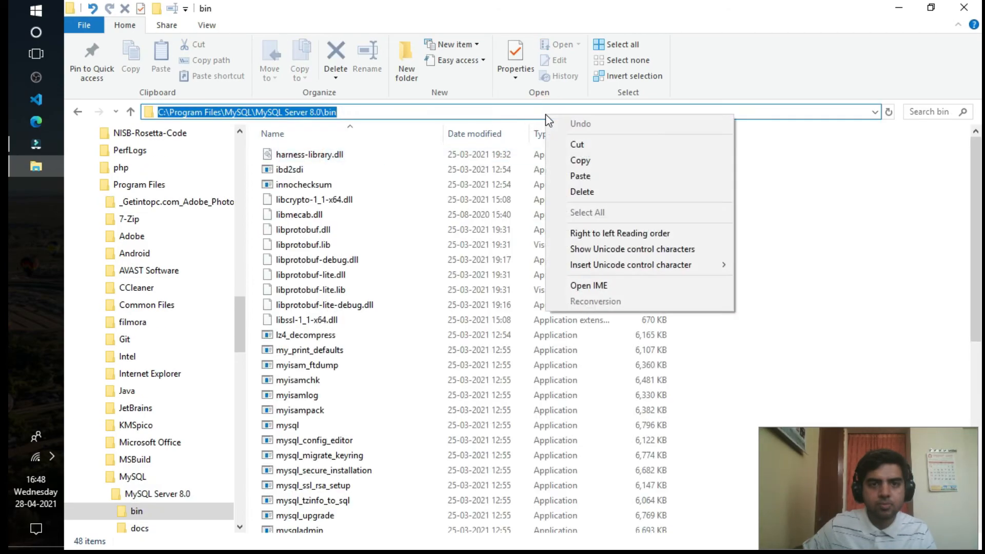
{"action": "left_click", "coordinate": [589, 163]}
Open Command Prompt and change the directory to the copied path C:\Program Files\MySQL\MySQL Server 8.0\bin.
{"action": "key", "text": "super"}
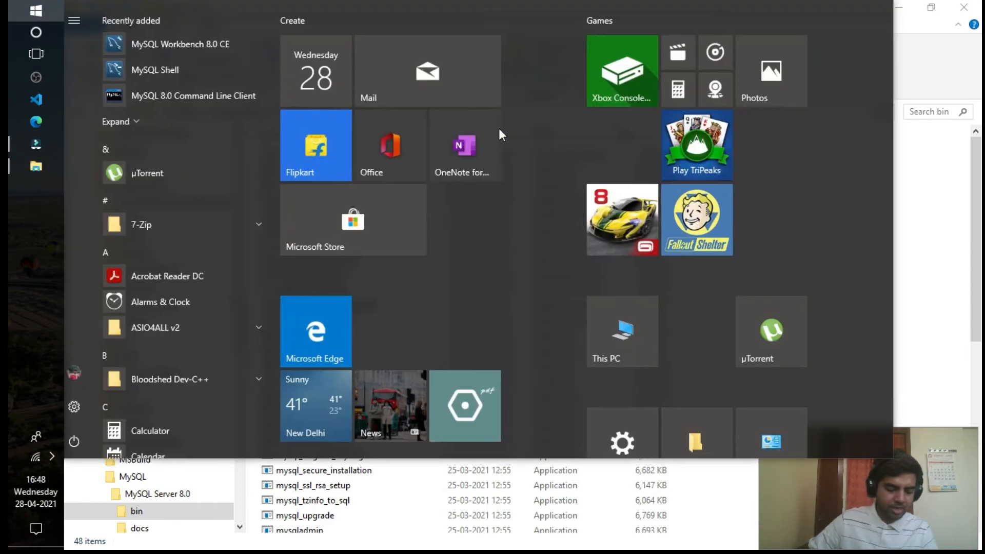
{"action": "type", "text": "cmd"}
{"action": "key", "text": "Return"}
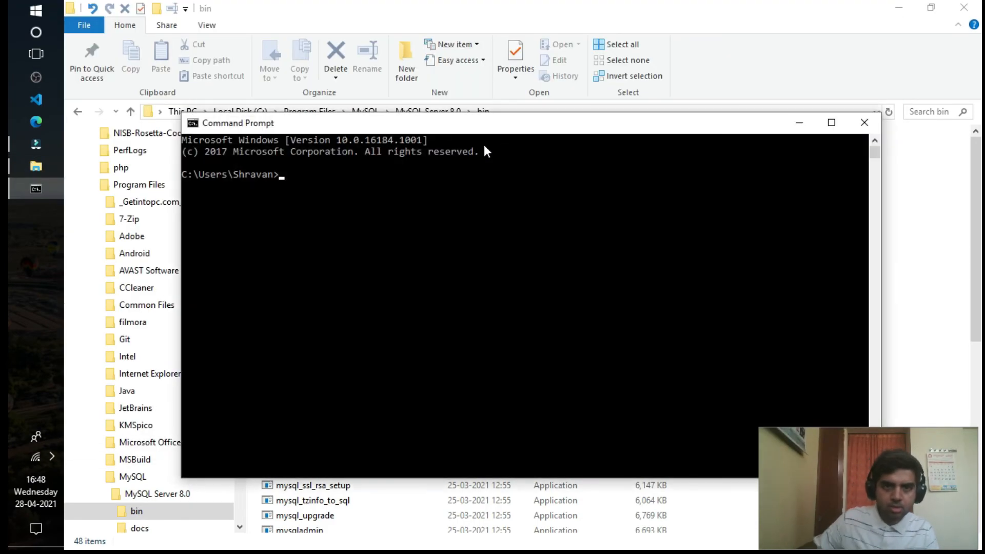
{"action": "type", "text": "cd"}
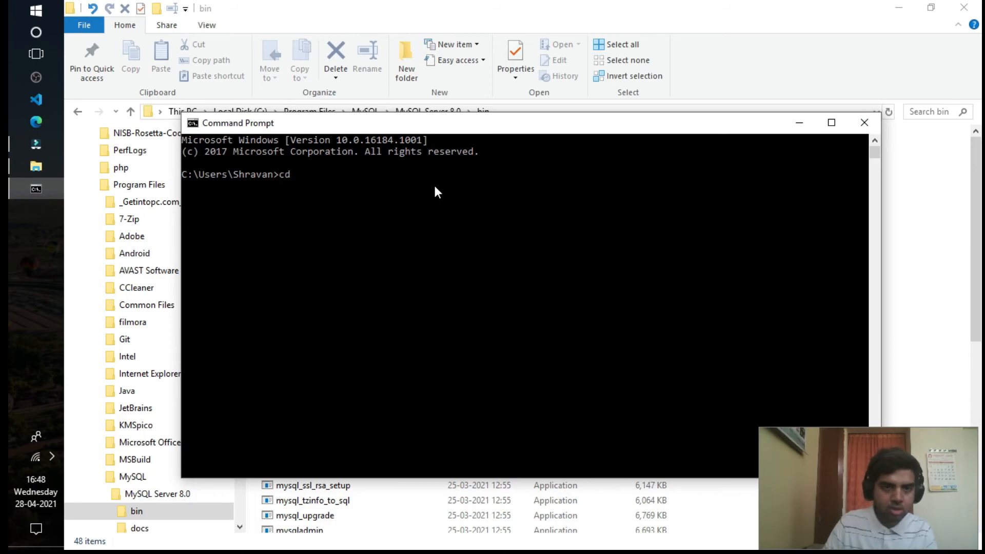
{"action": "key", "text": "ctrl+v"}
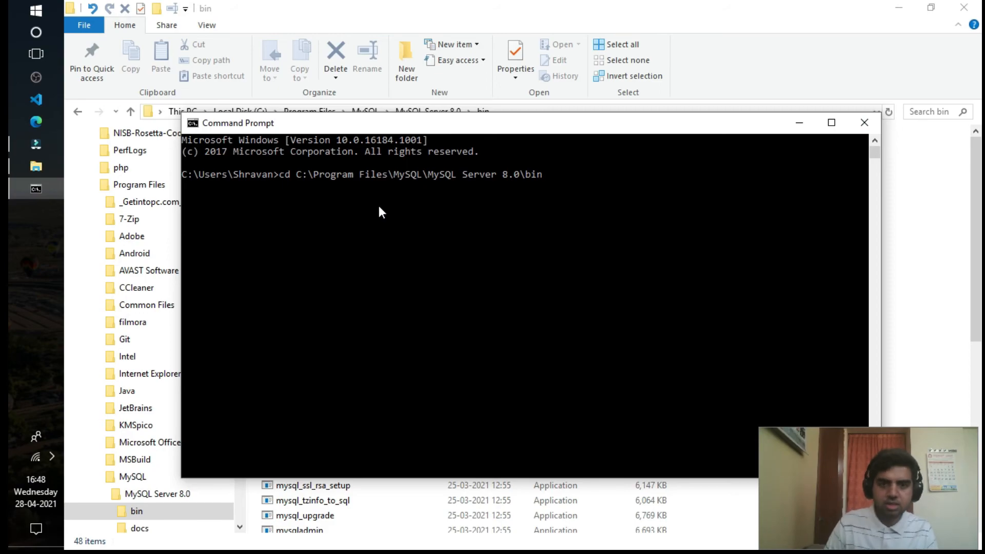
{"action": "key", "text": "Return"}
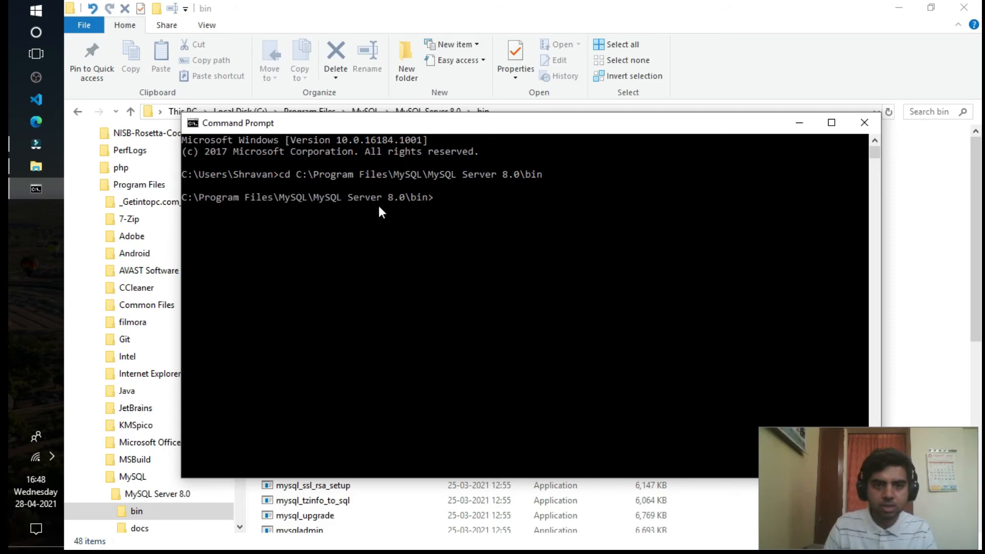
Check the installed MySQL version by running mysql --version from the bin folder.
{"action": "type", "text": "mys"}
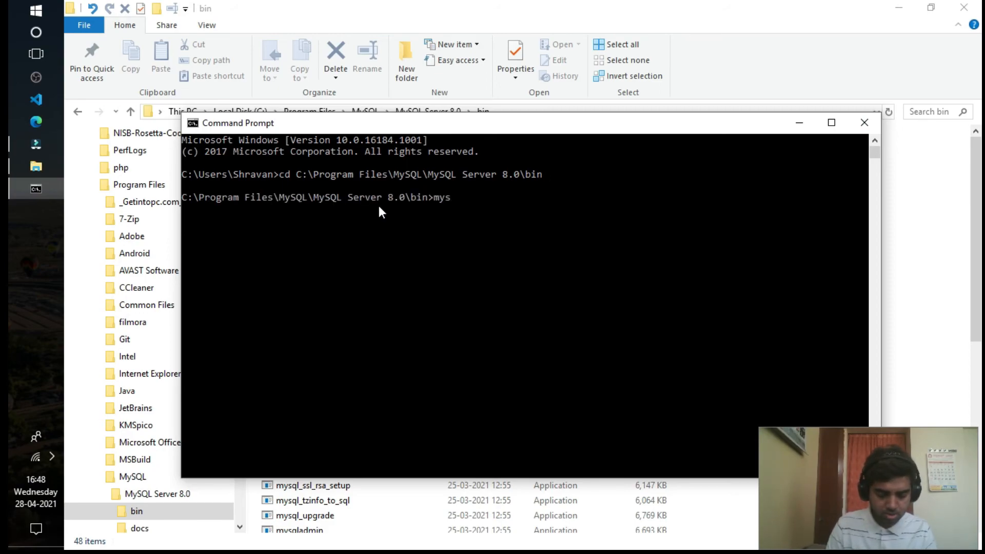
{"action": "type", "text": "ql"}
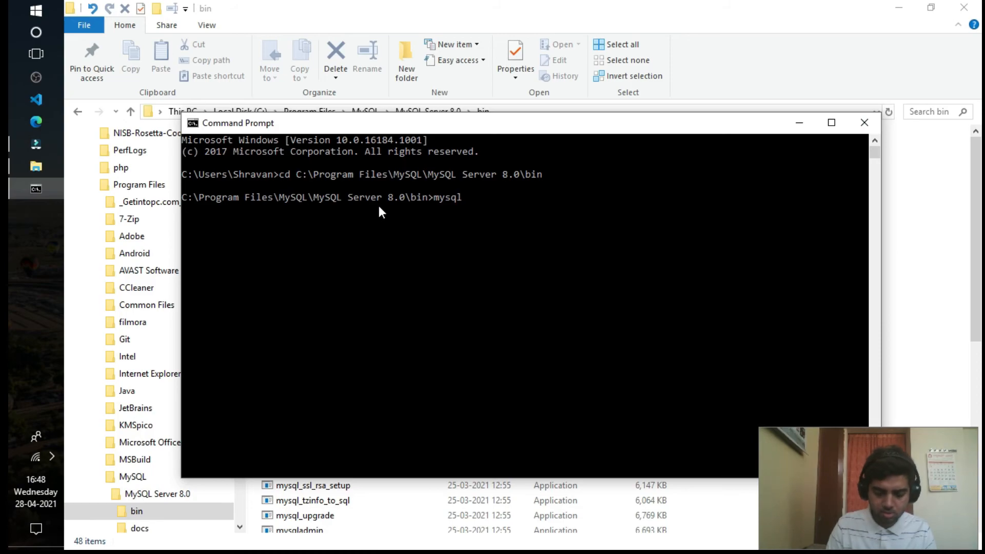
{"action": "type", "text": " --version"}
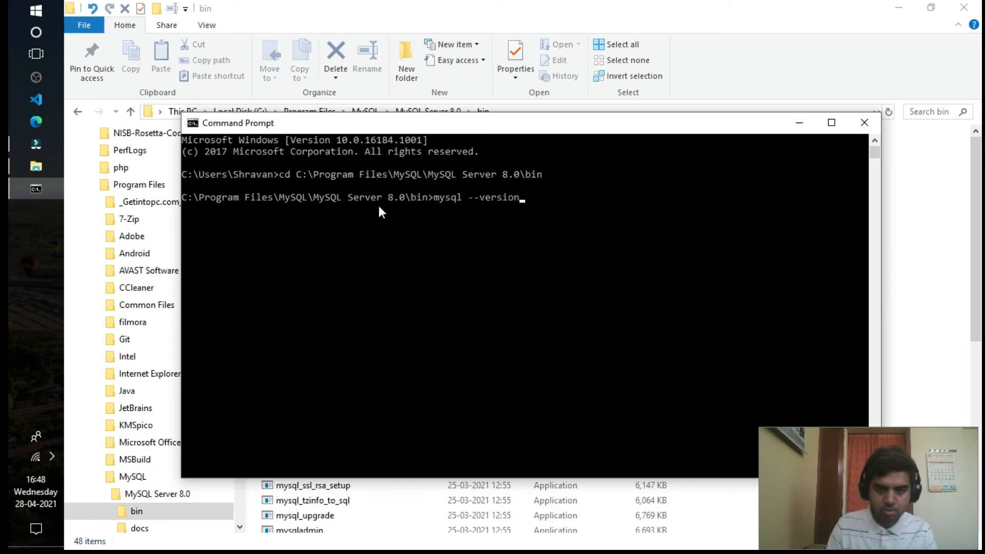
{"action": "key", "text": "Return"}
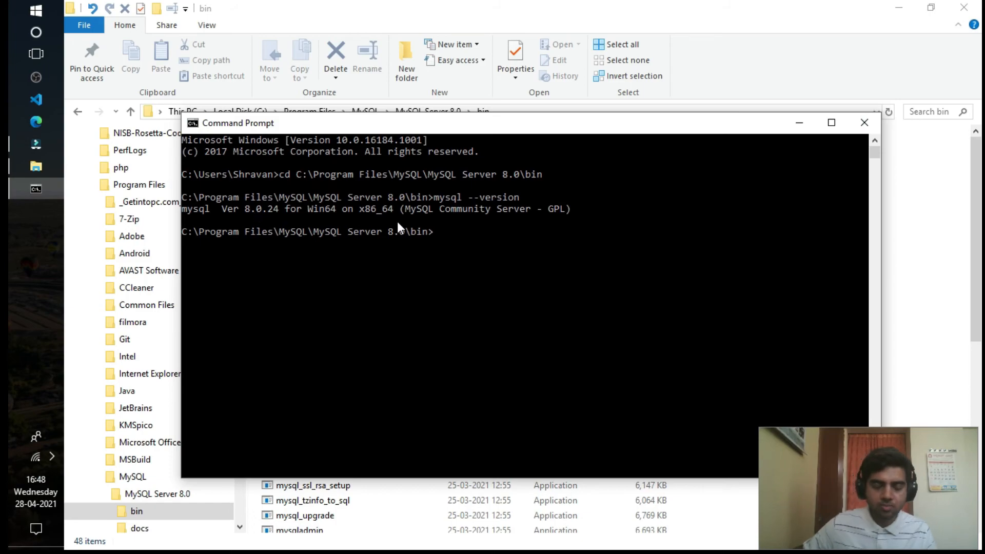
{"action": "type", "text": "mysql "}
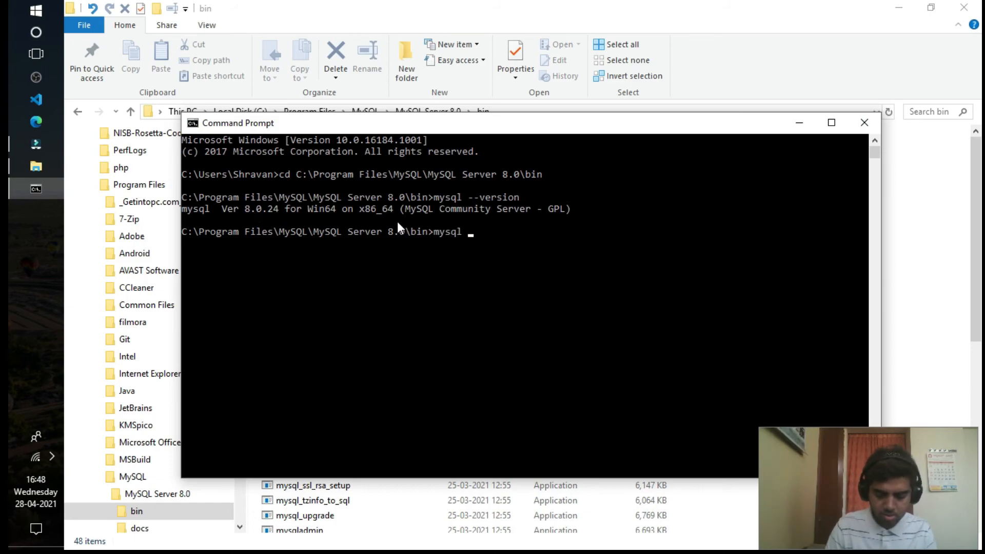
{"action": "type", "text": "--vers"}
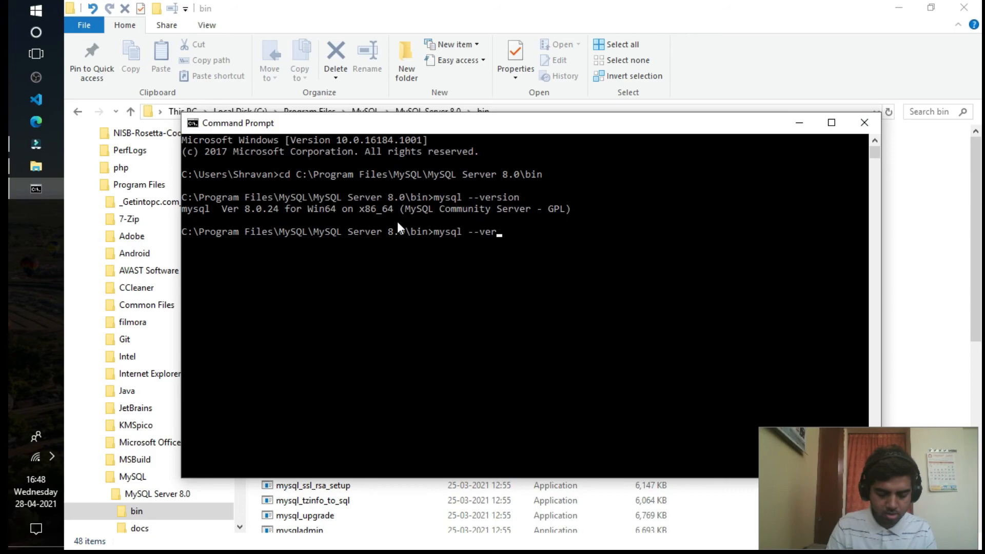
{"action": "key", "text": "BackSpace"}
{"action": "key", "text": "BackSpace"}
{"action": "key", "text": "BackSpace"}
{"action": "key", "text": "BackSpace"}
{"action": "key", "text": "BackSpace"}
{"action": "key", "text": "BackSpace"}
{"action": "key", "text": "BackSpace"}
{"action": "key", "text": "BackSpace"}
{"action": "key", "text": "BackSpace"}
{"action": "key", "text": "BackSpace"}
{"action": "key", "text": "BackSpace"}
{"action": "key", "text": "BackSpace"}
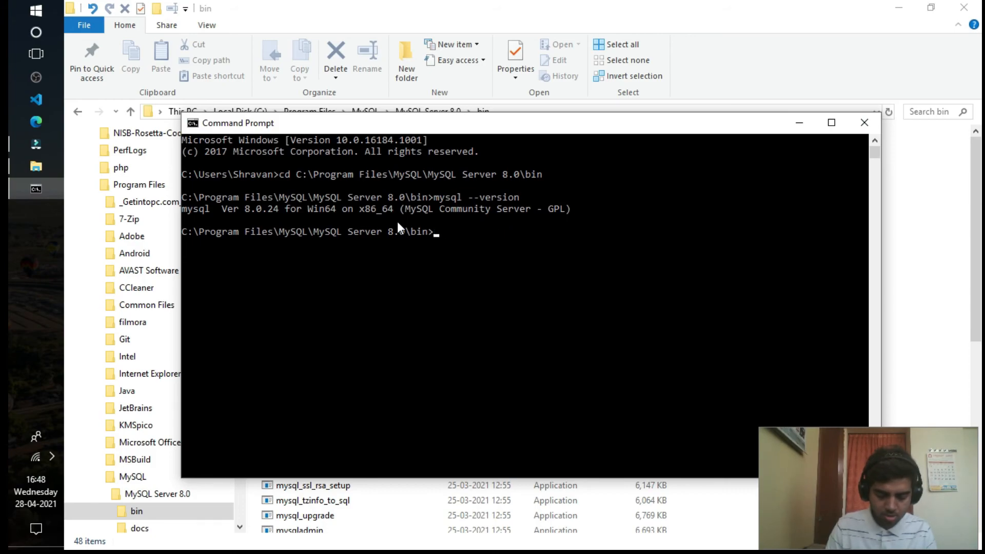
Run mysql --version a second time in the same Command Prompt session.
{"action": "type", "text": "mysql --version"}
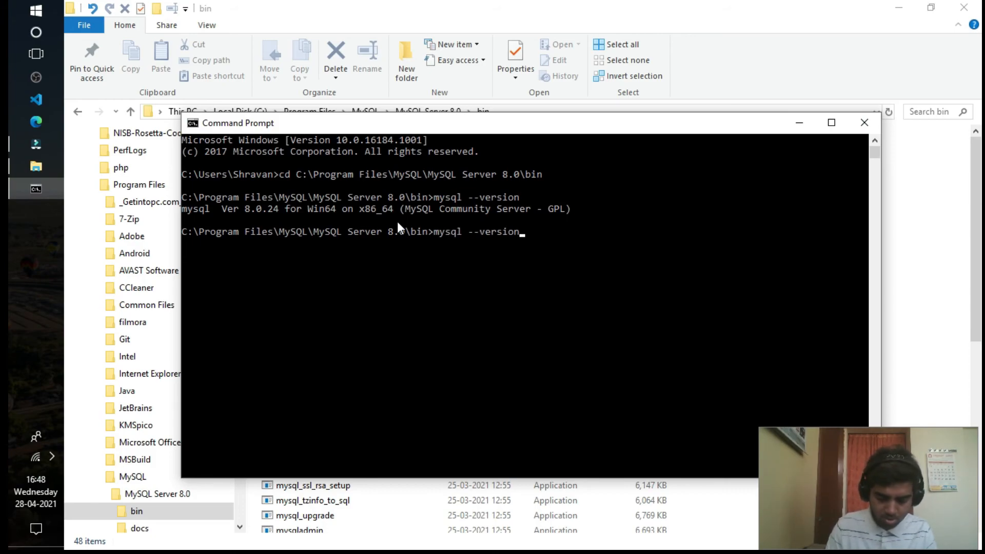
{"action": "key", "text": "Return"}
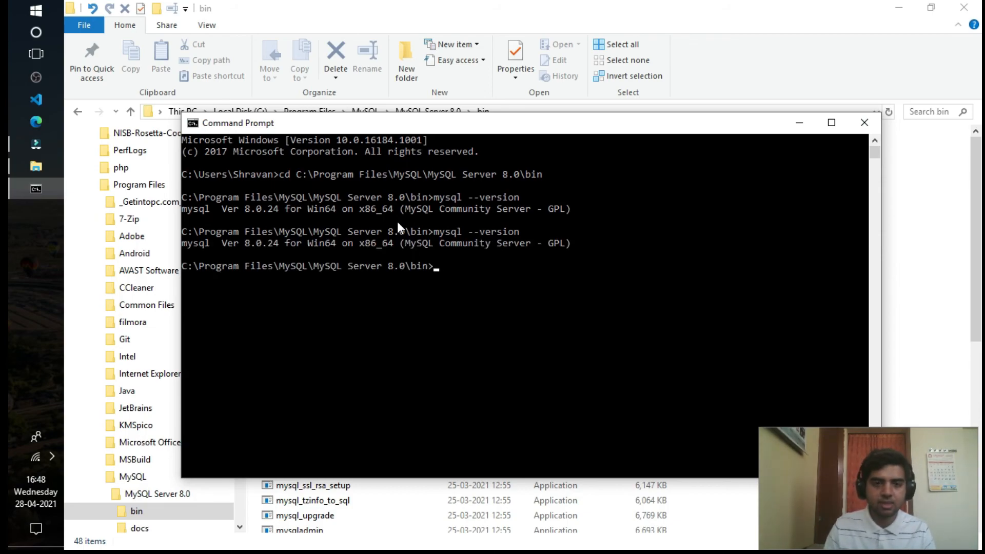
Log in to the MySQL server as root by running mysql -u root -p and entering the root account password.
{"action": "type", "text": "mysql"}
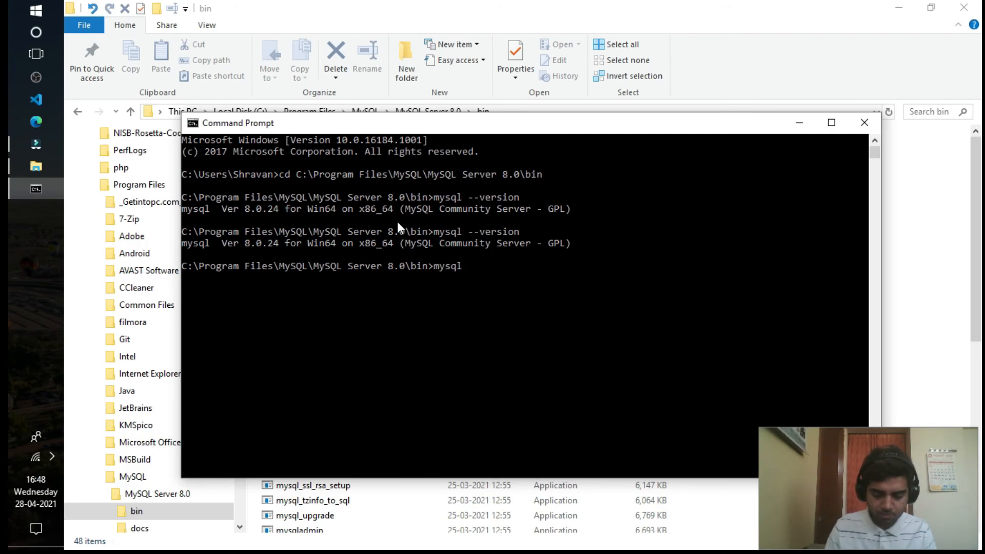
{"action": "type", "text": " -u"}
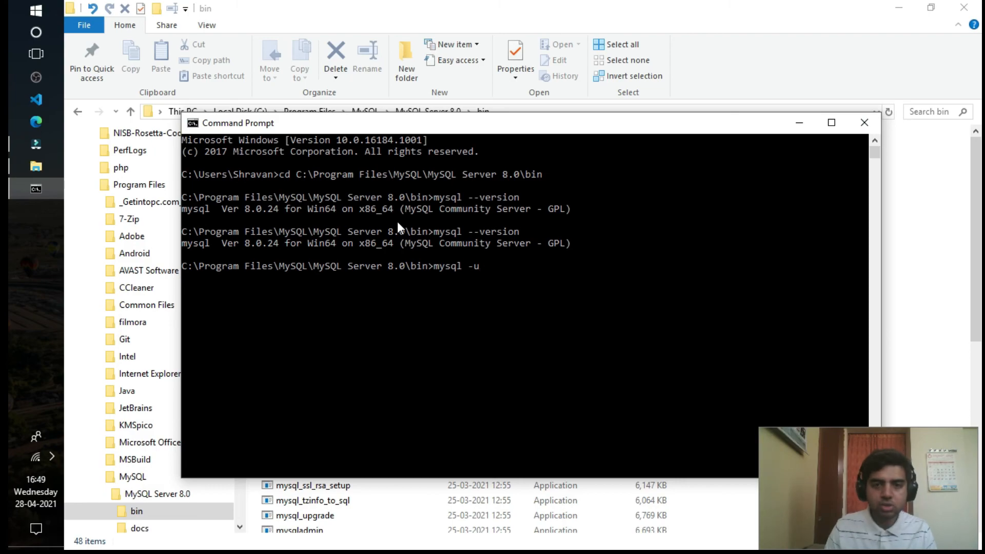
{"action": "type", "text": " root"}
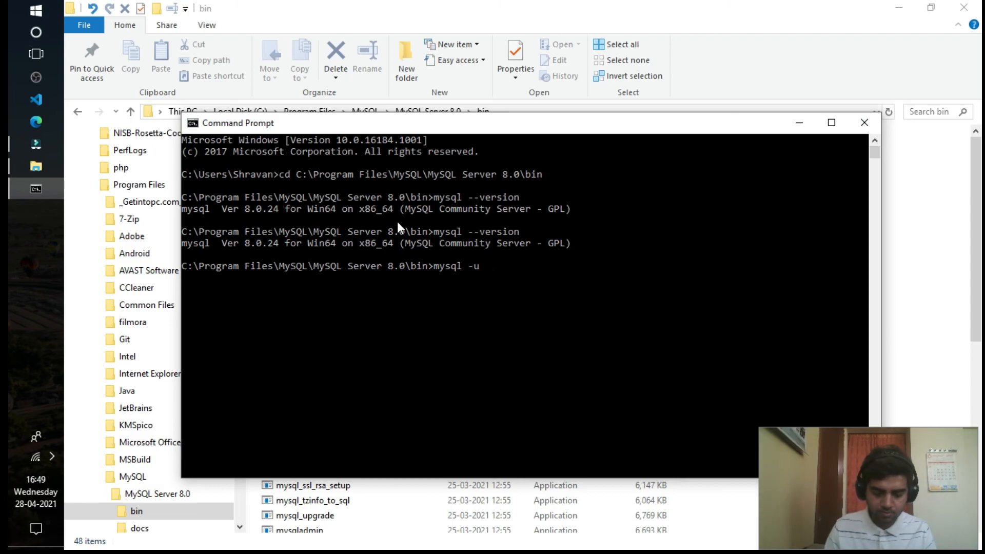
{"action": "type", "text": " -p"}
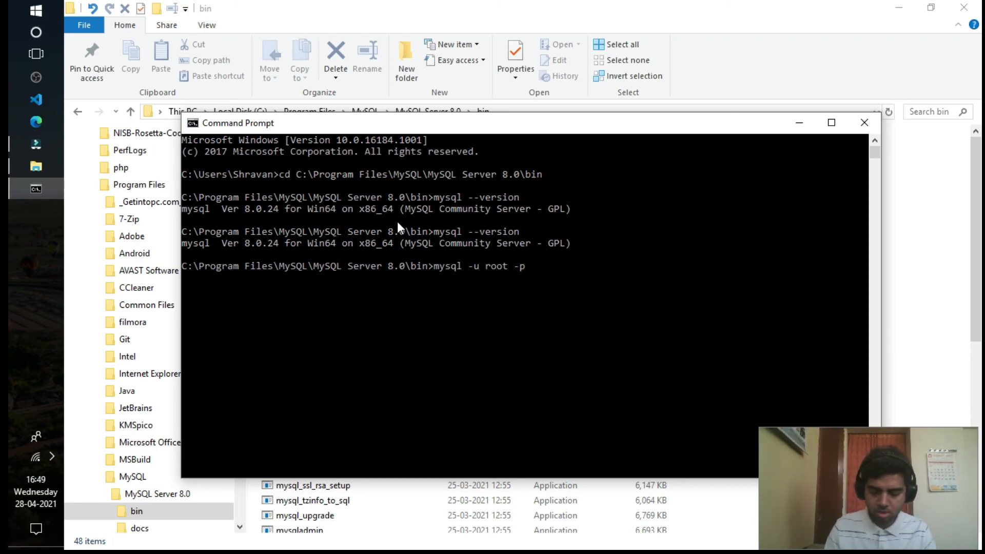
{"action": "key", "text": "Return"}
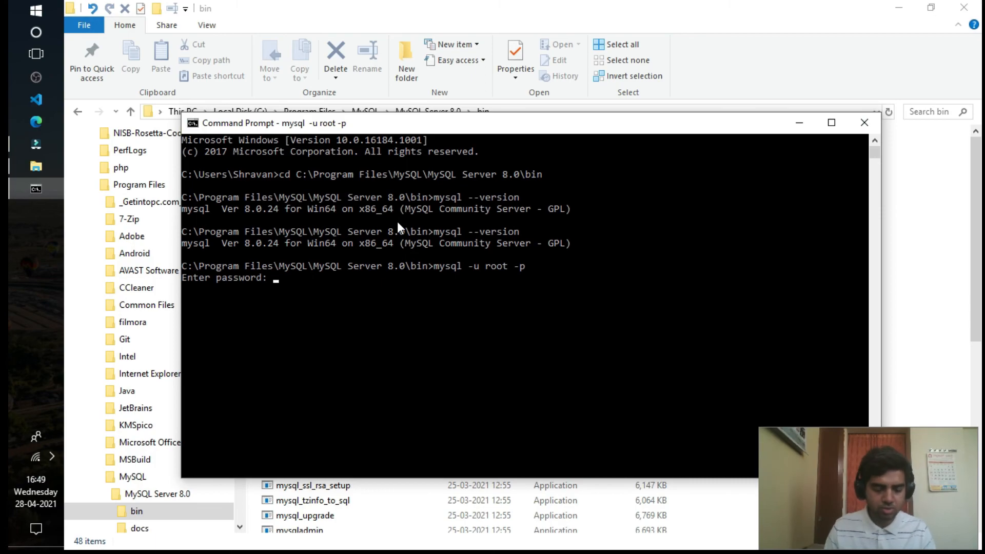
{"action": "type", "text": "********"}
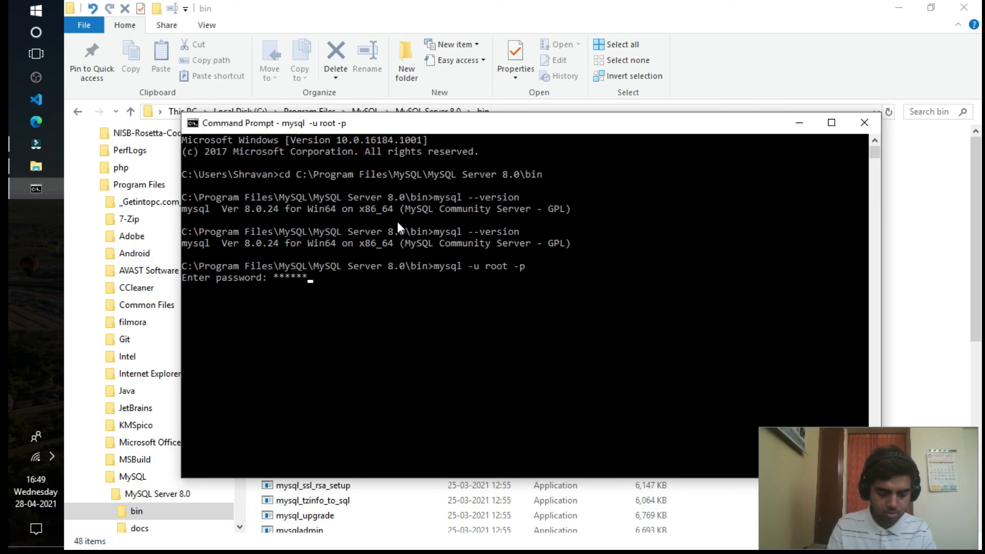
{"action": "type", "text": "**"}
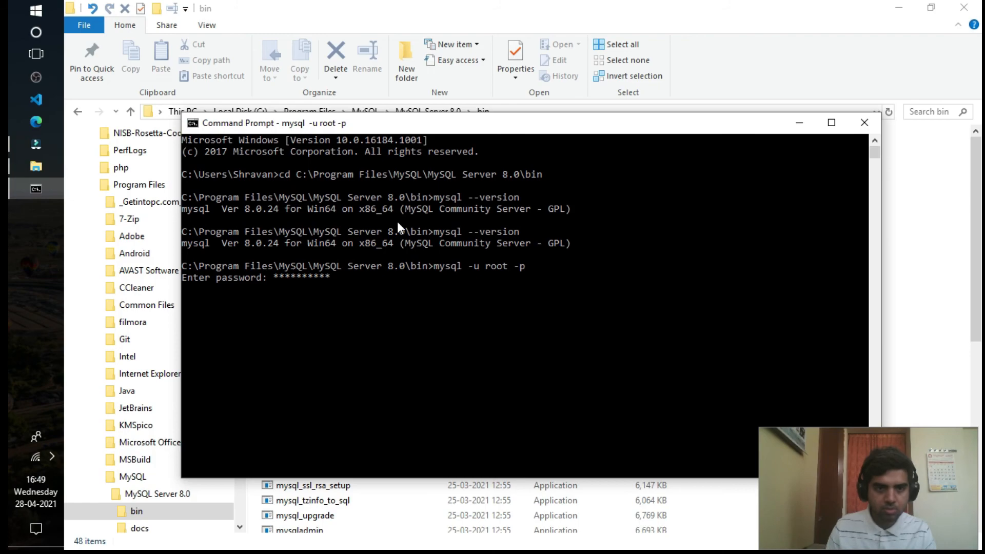
{"action": "key", "text": "Return"}
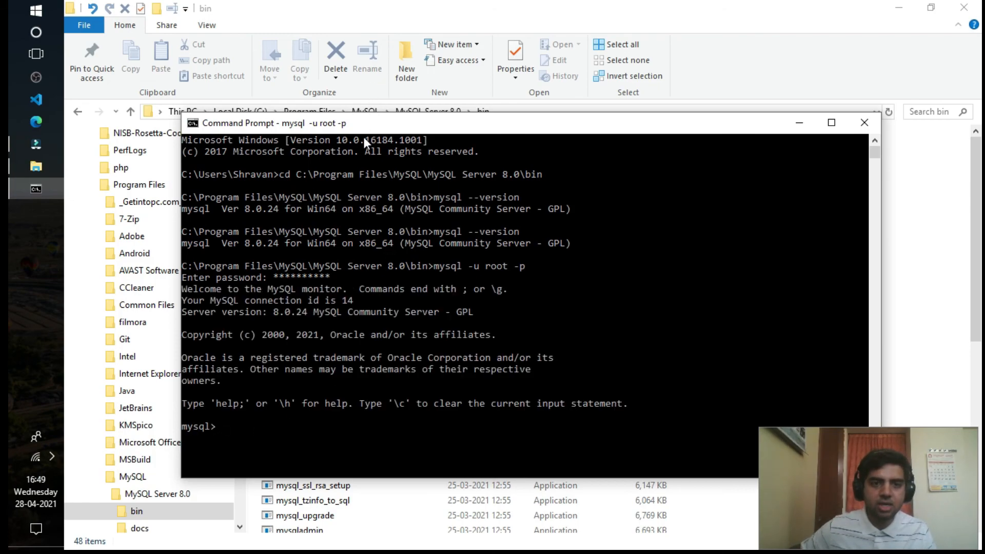
{"action": "left_click_drag", "start_coordinate": [368, 124], "coordinate": [368, 51]}
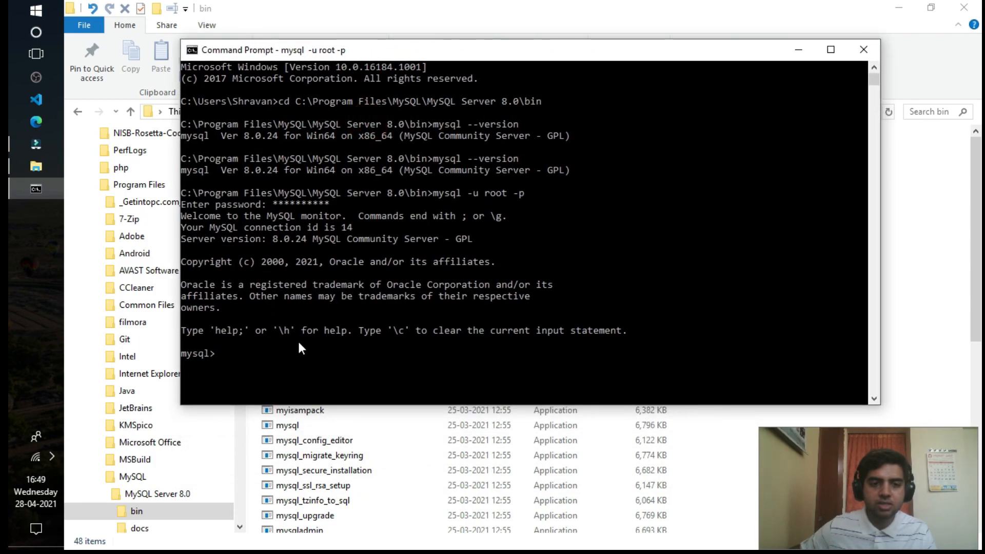